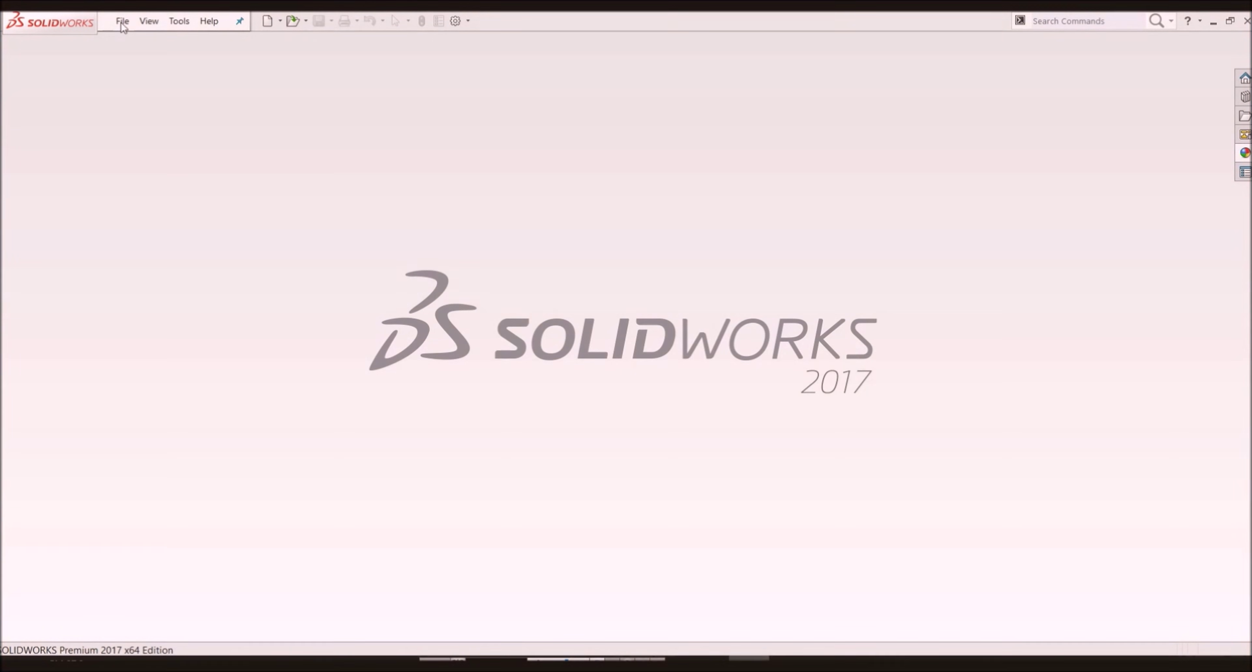
Create a new part and start a sketch on the Top Plane
click(122, 21)
click(143, 41)
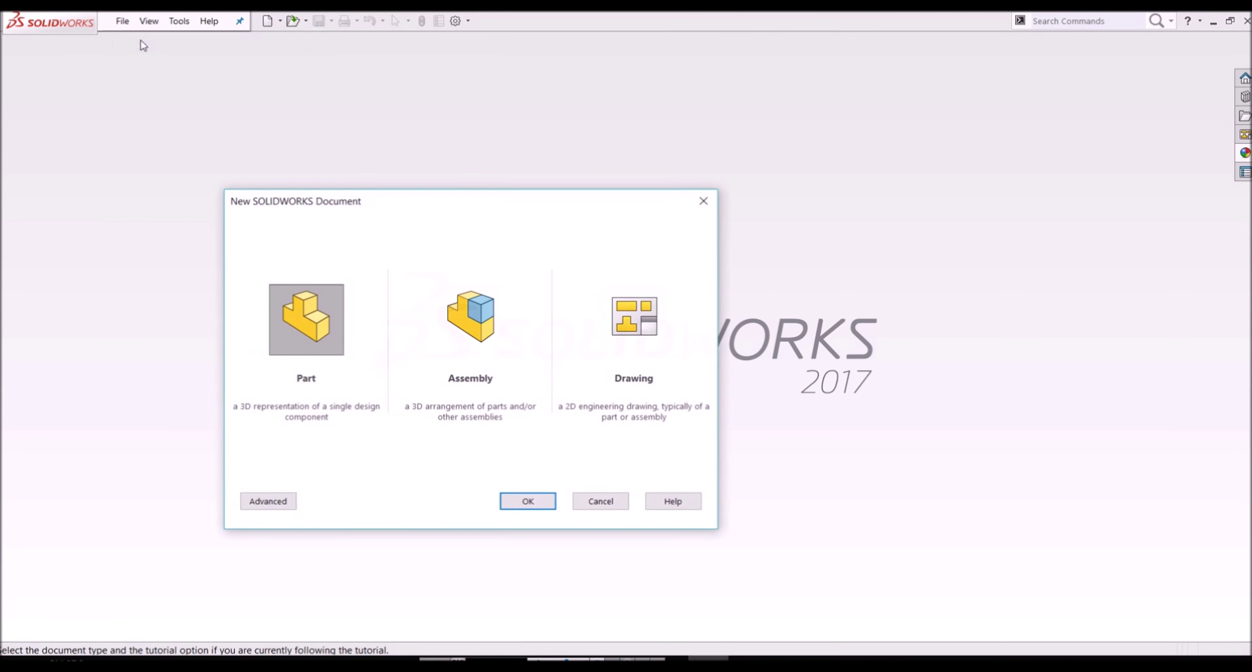
double_click(310, 338)
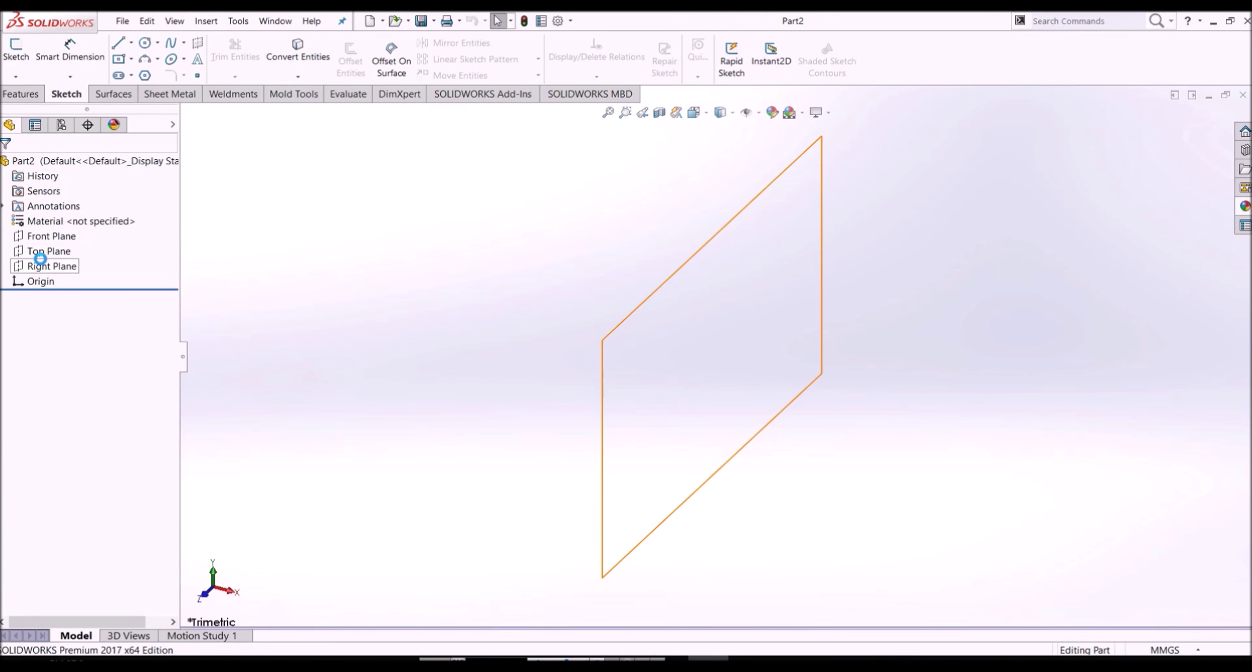
click(42, 258)
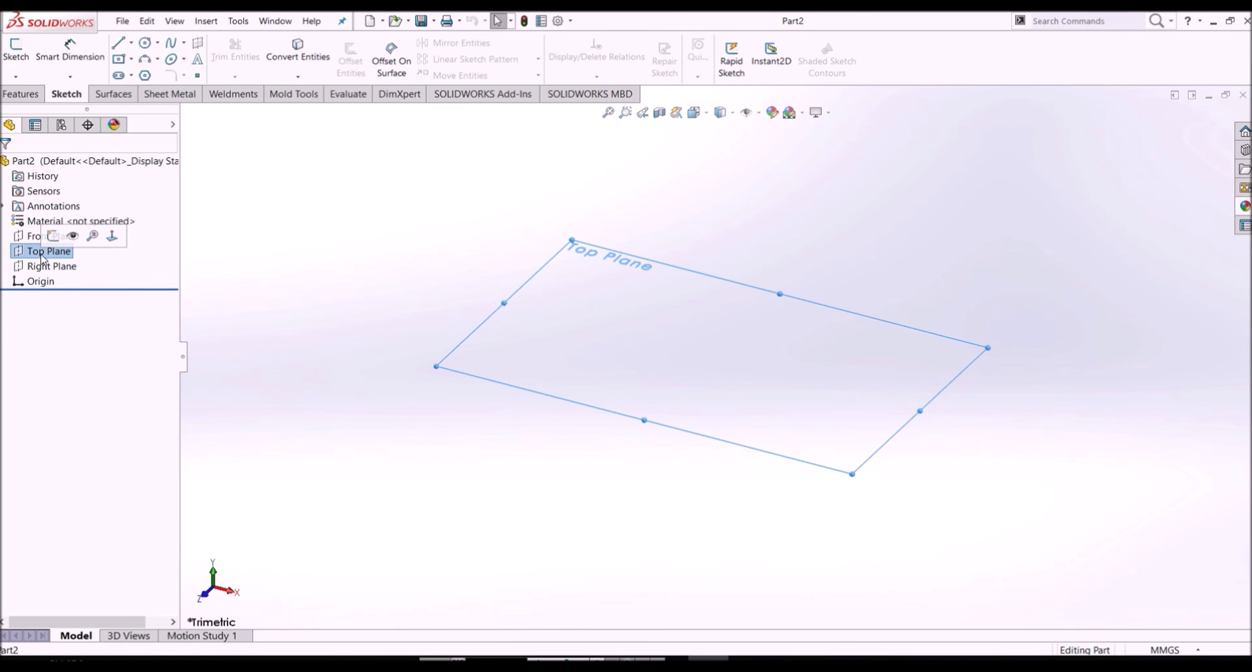
click(62, 240)
Draw a vertical centerline through the origin, extending above and below it
click(131, 43)
click(155, 76)
drag(716, 357, 717, 174)
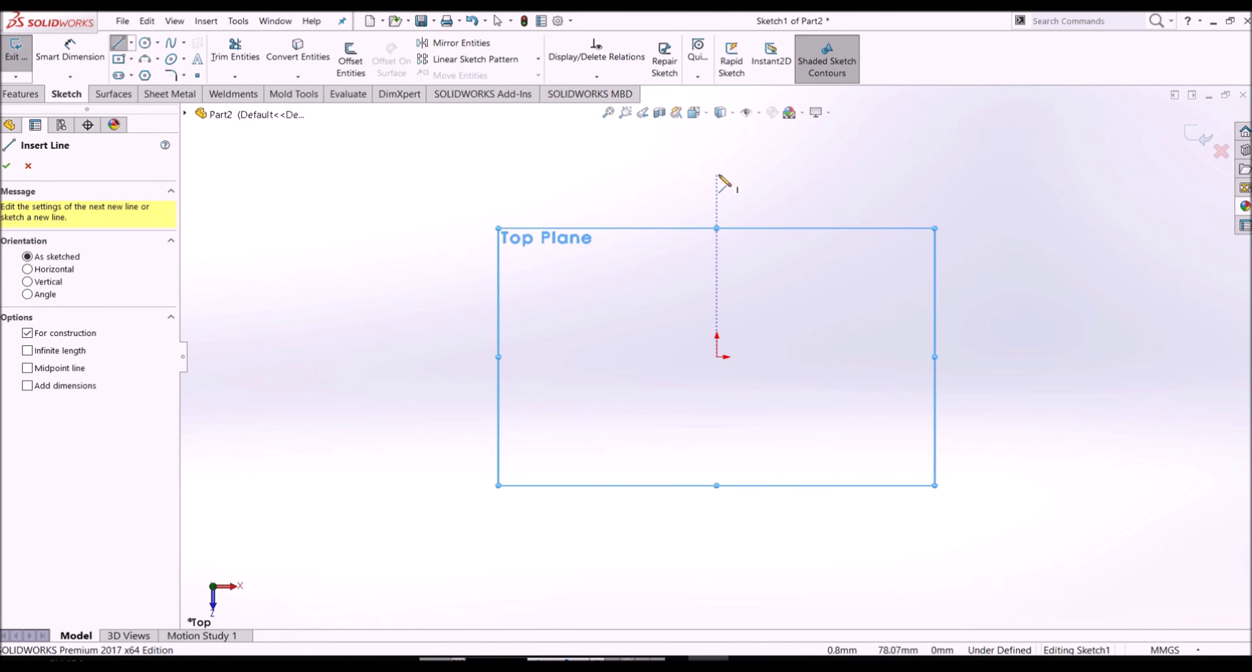
drag(724, 338, 717, 505)
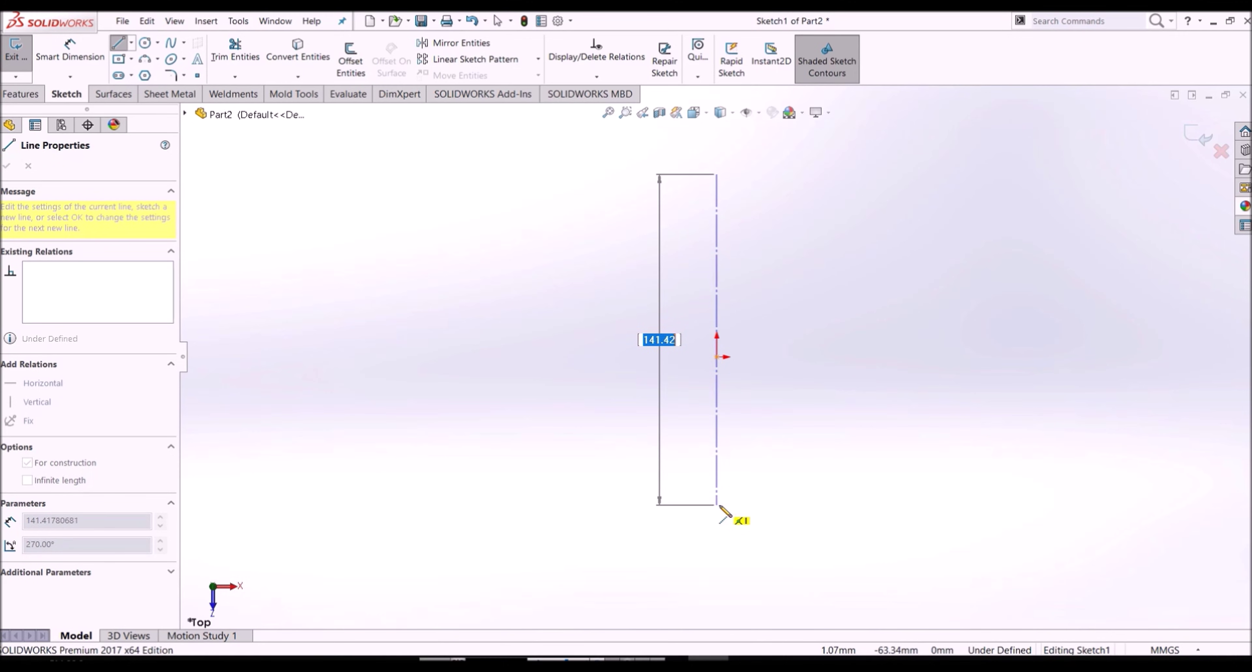
right_click(716, 505)
click(749, 517)
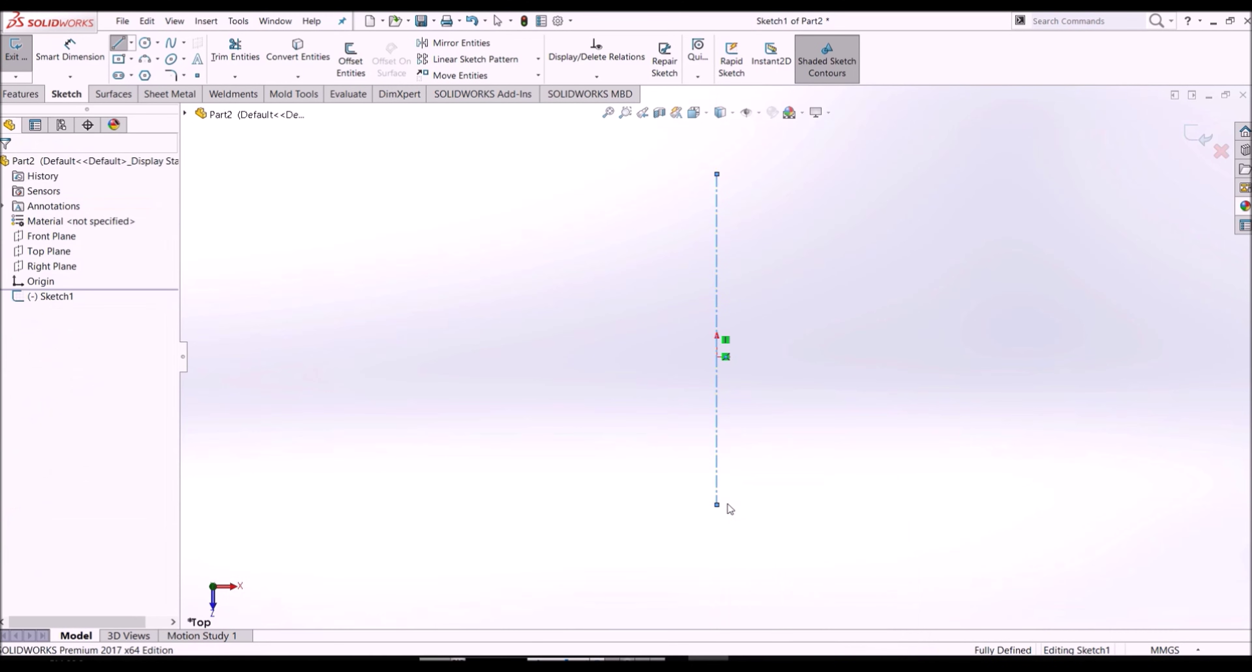
Draw a closed four-sided profile with a sloped top edge beside the centerline
click(119, 45)
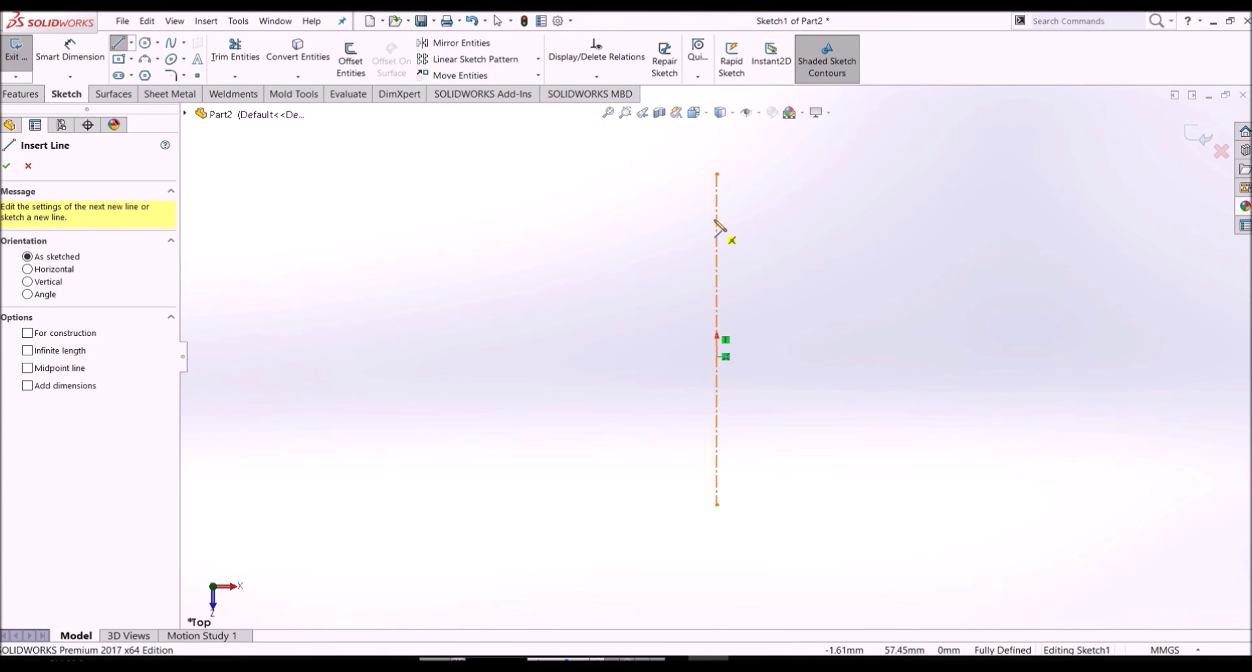
drag(717, 217, 790, 270)
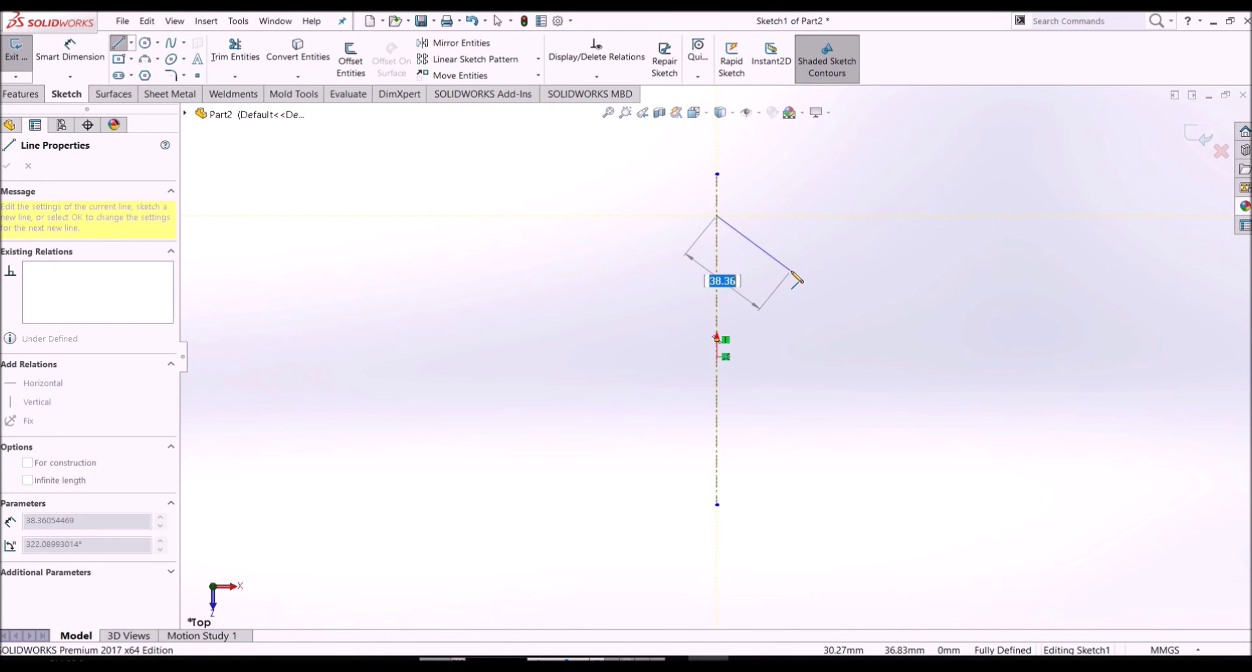
click(791, 425)
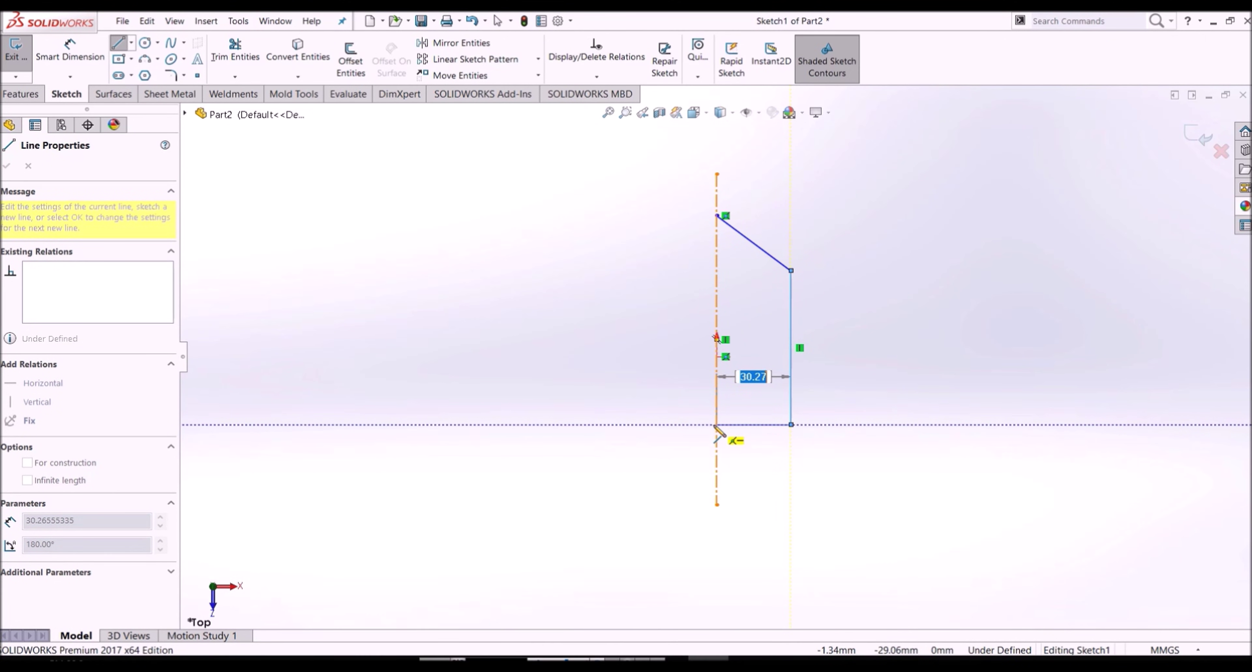
click(717, 425)
click(717, 215)
right_click(718, 217)
click(735, 223)
click(70, 51)
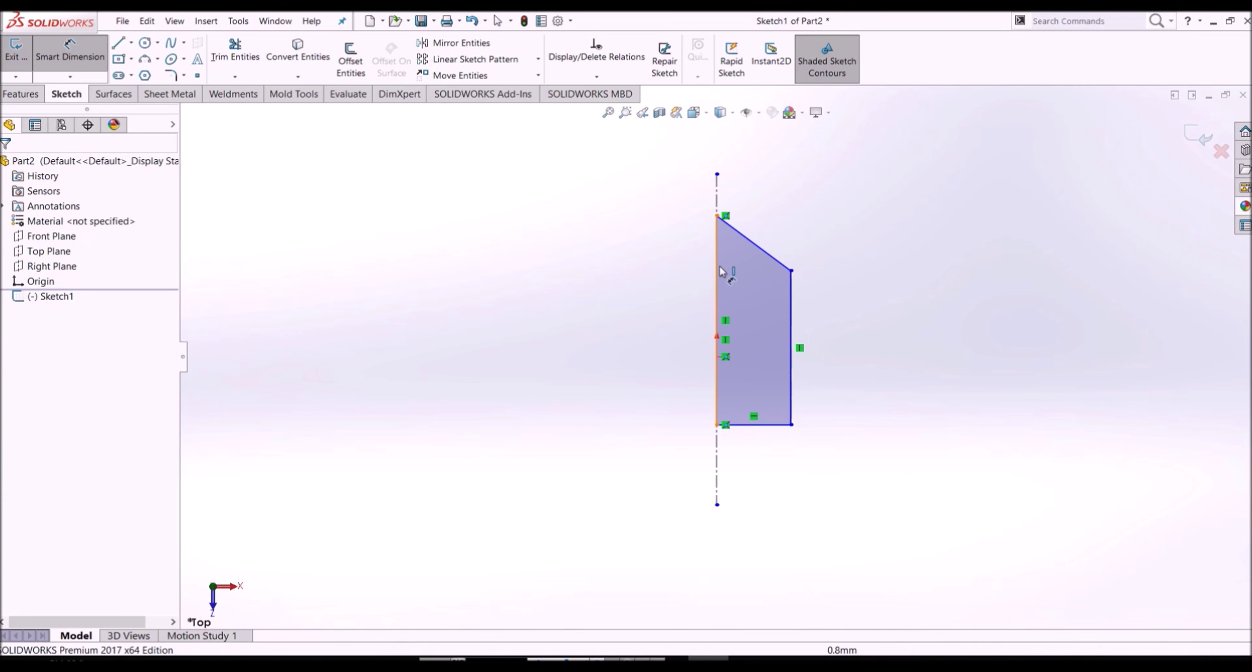
click(721, 272)
Dimension the left edge at 100 mm and the right edge at 70 mm
click(692, 286)
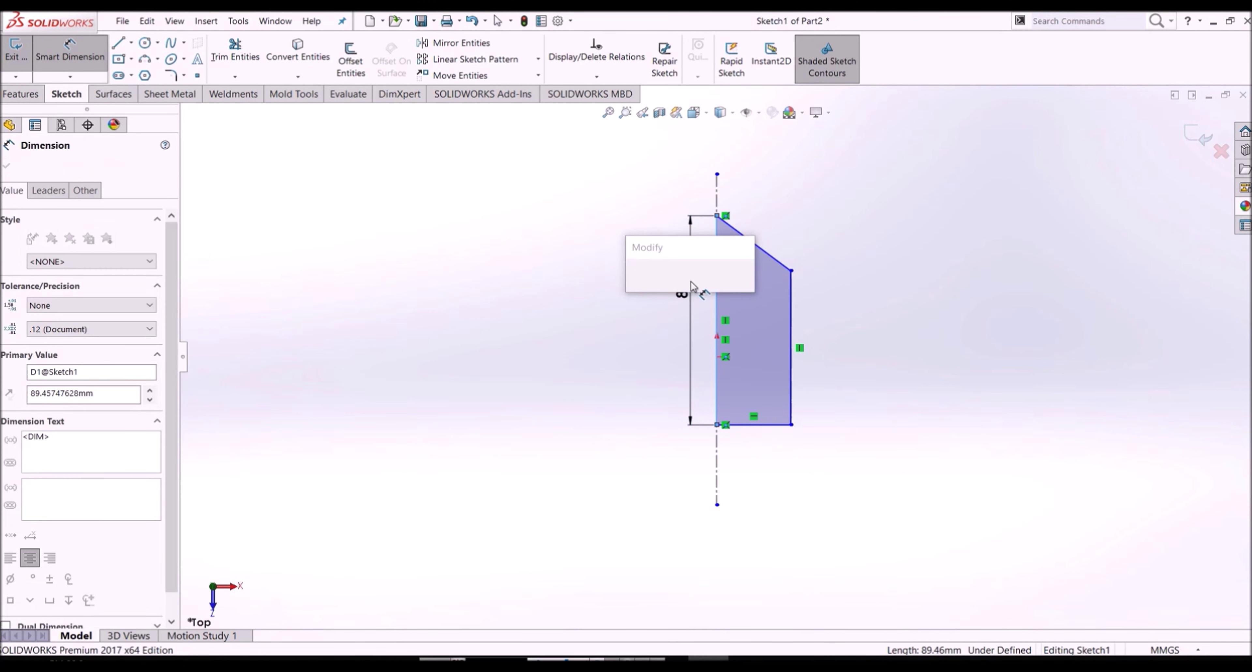
text(100)
key(Return)
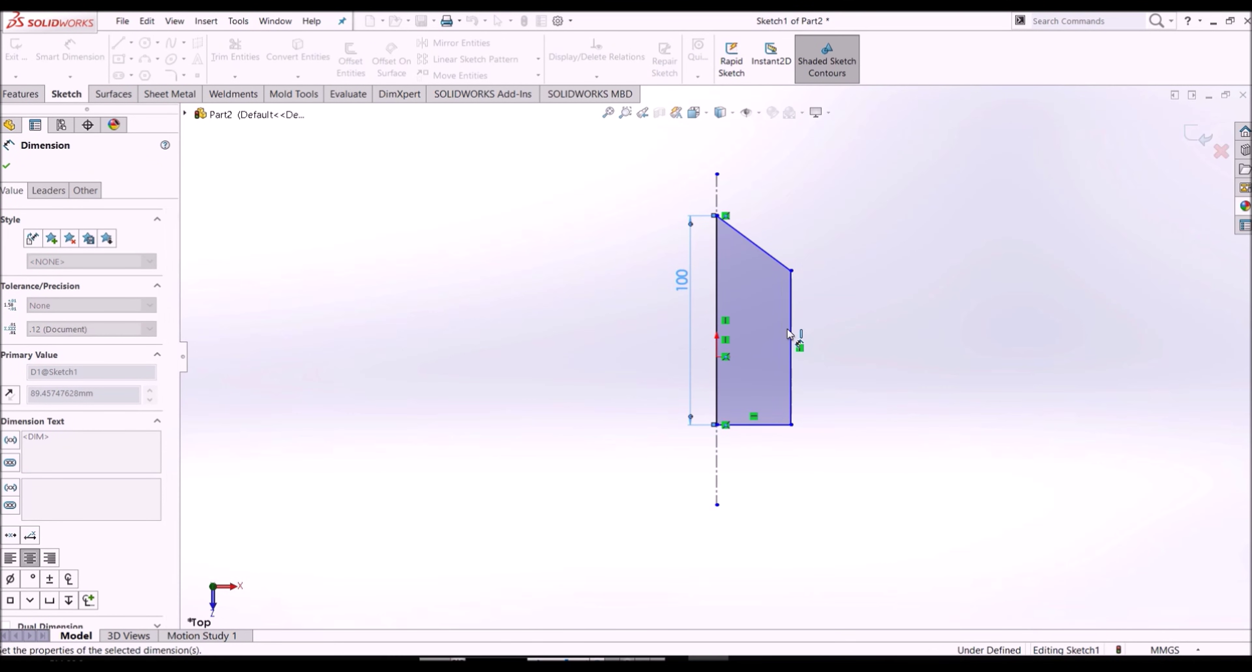
click(791, 341)
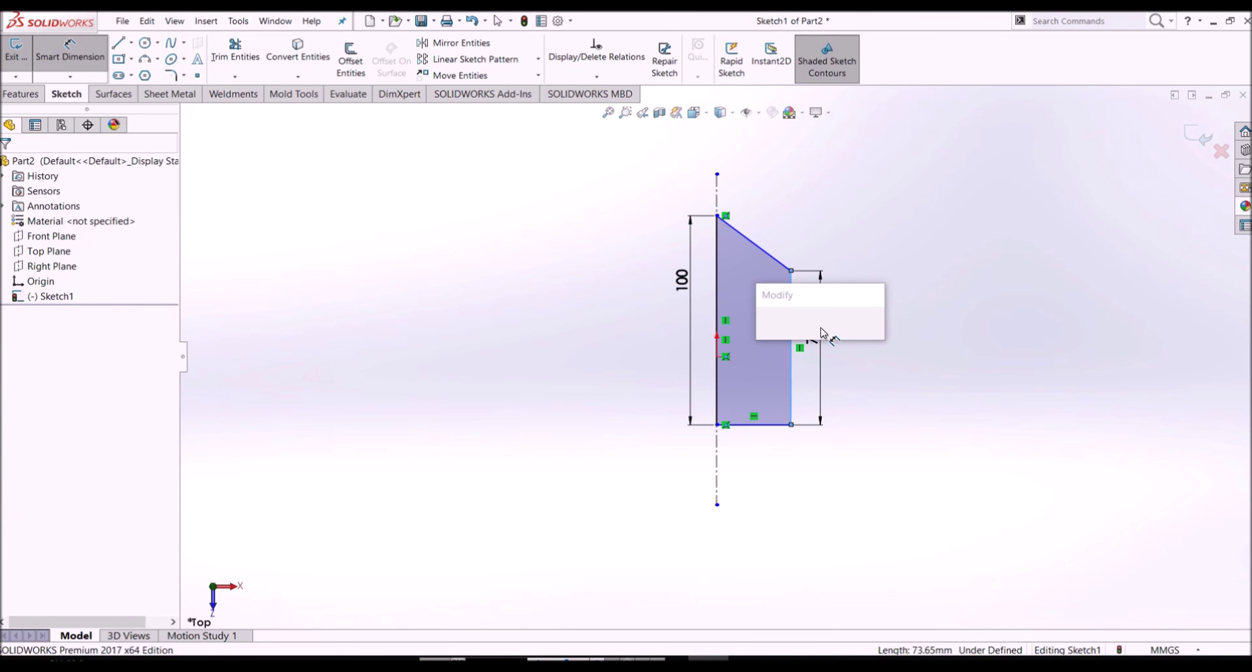
text(1)
key(BackSpace)
text(70)
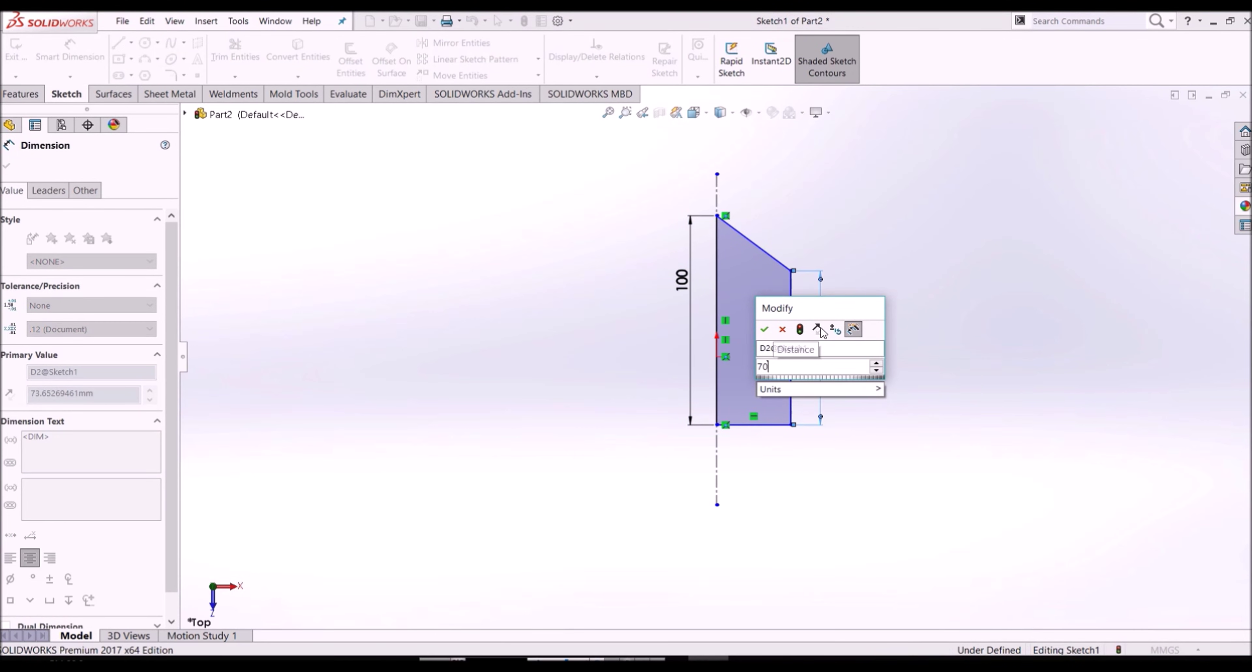
key(Return)
Set a 45° angle between the sloped edge and the left edge
click(750, 244)
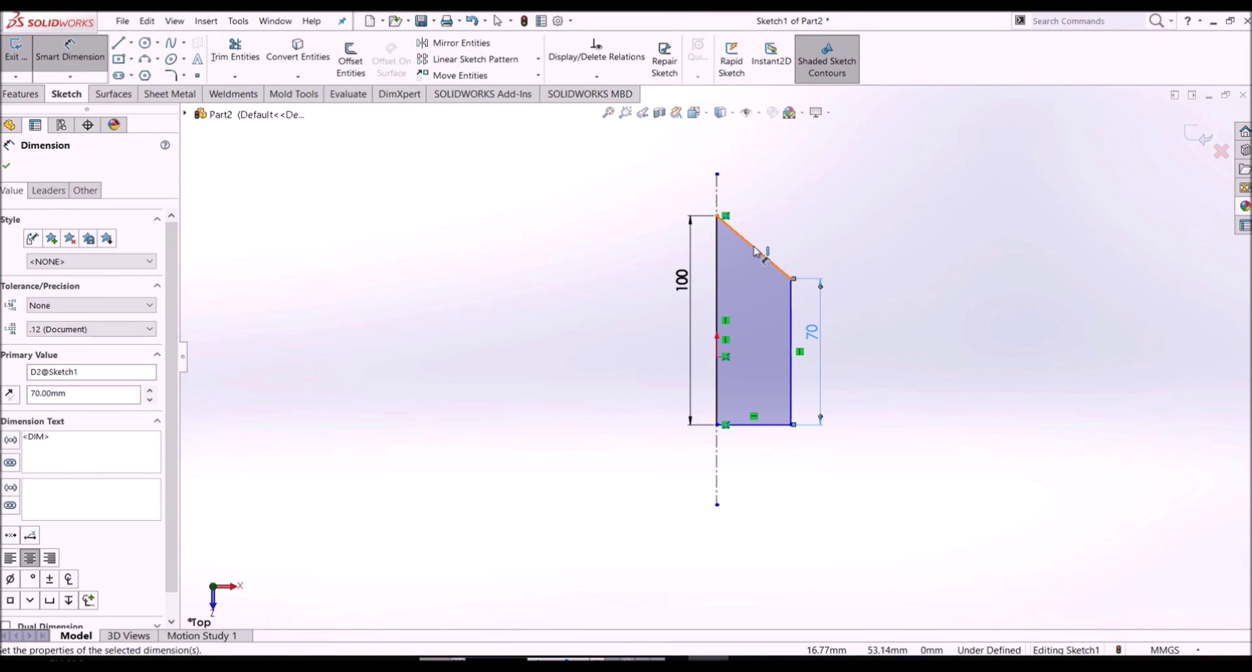
click(718, 261)
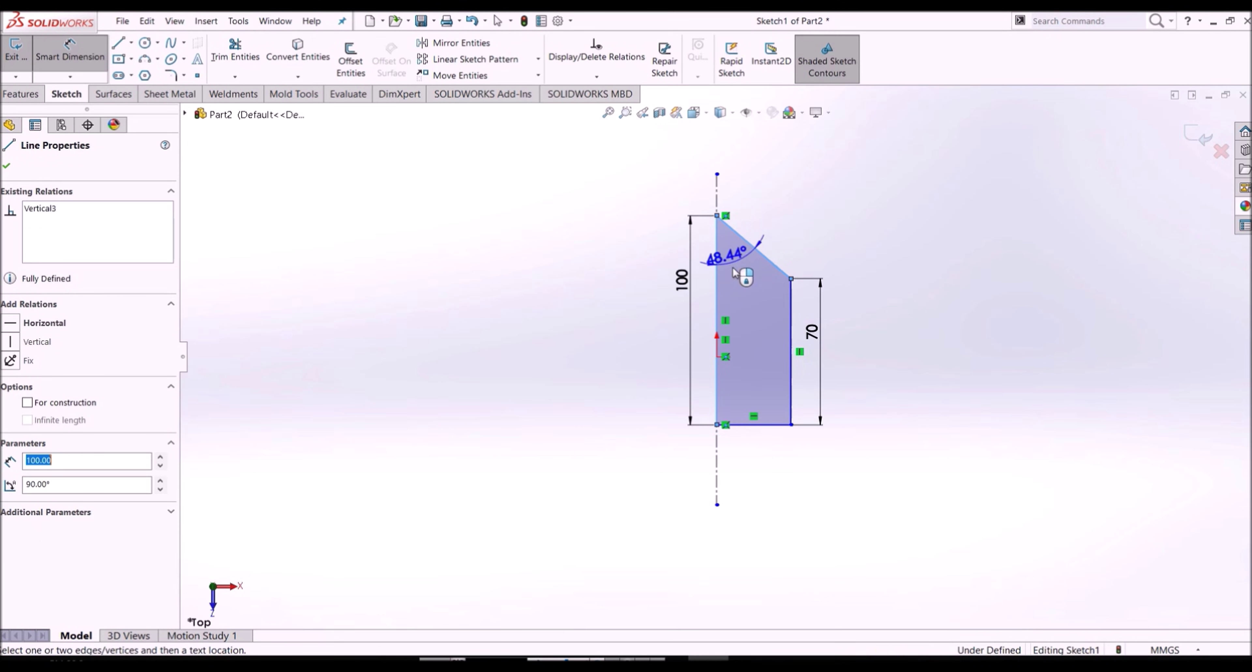
click(742, 284)
text(45)
key(Return)
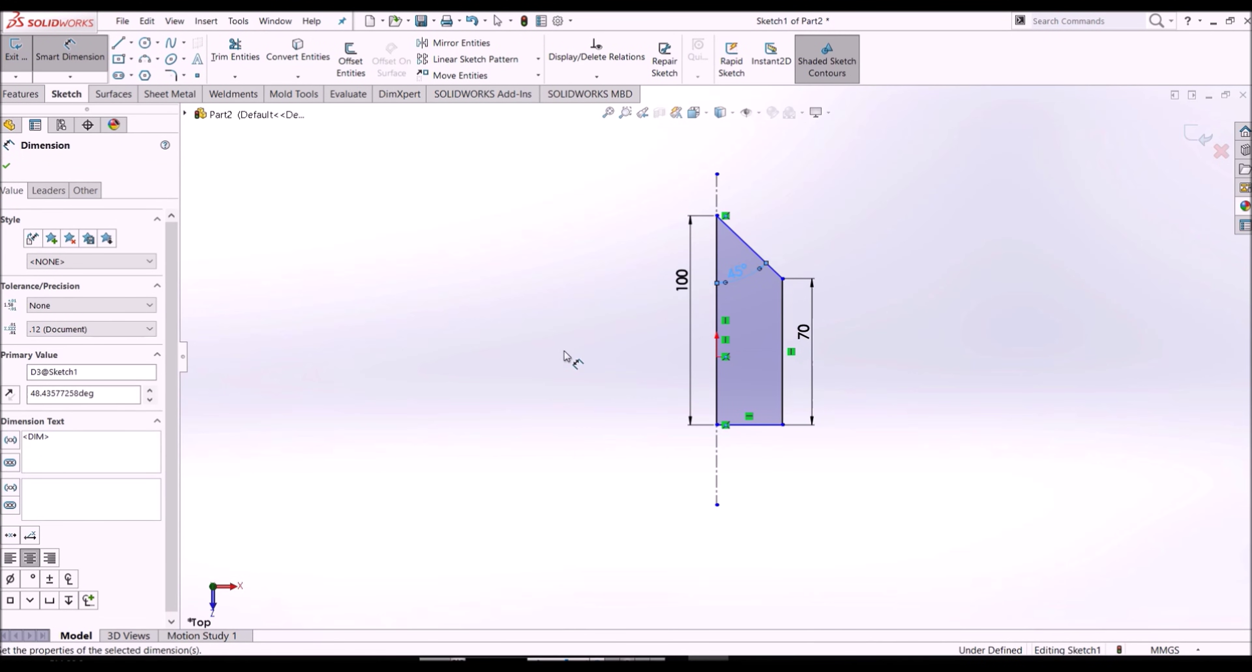
click(94, 59)
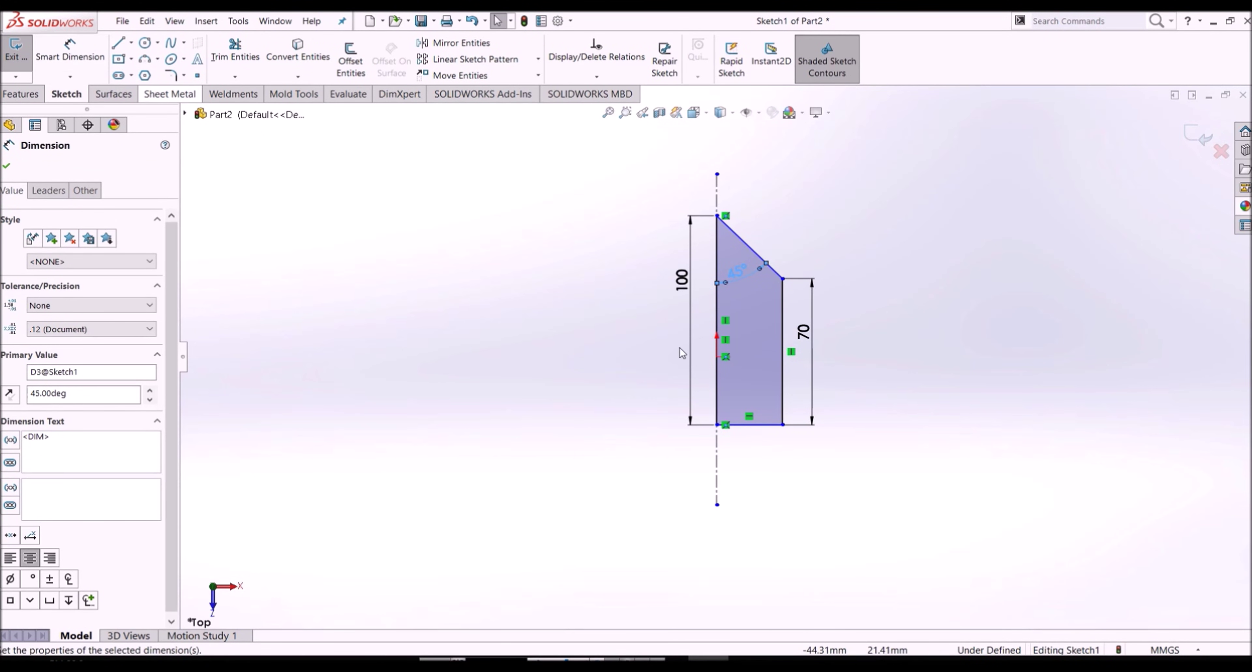
Add a Midpoint relation between the left edge and the origin, then exit the sketch
click(717, 322)
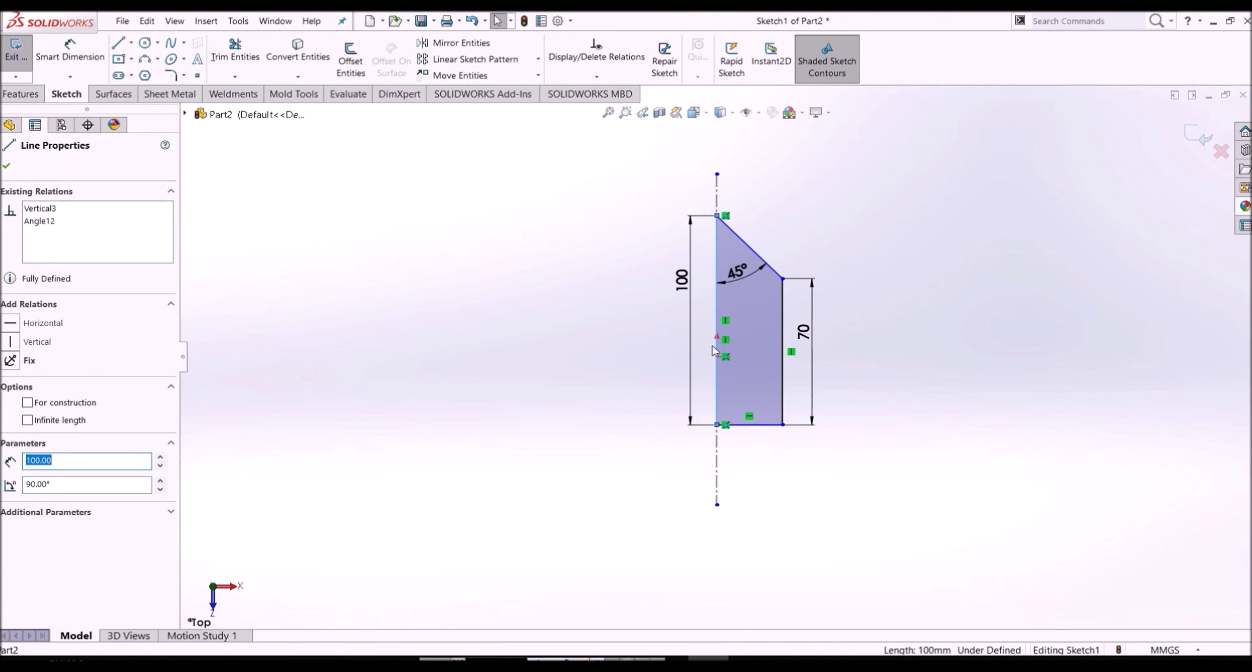
ctrl+click(716, 358)
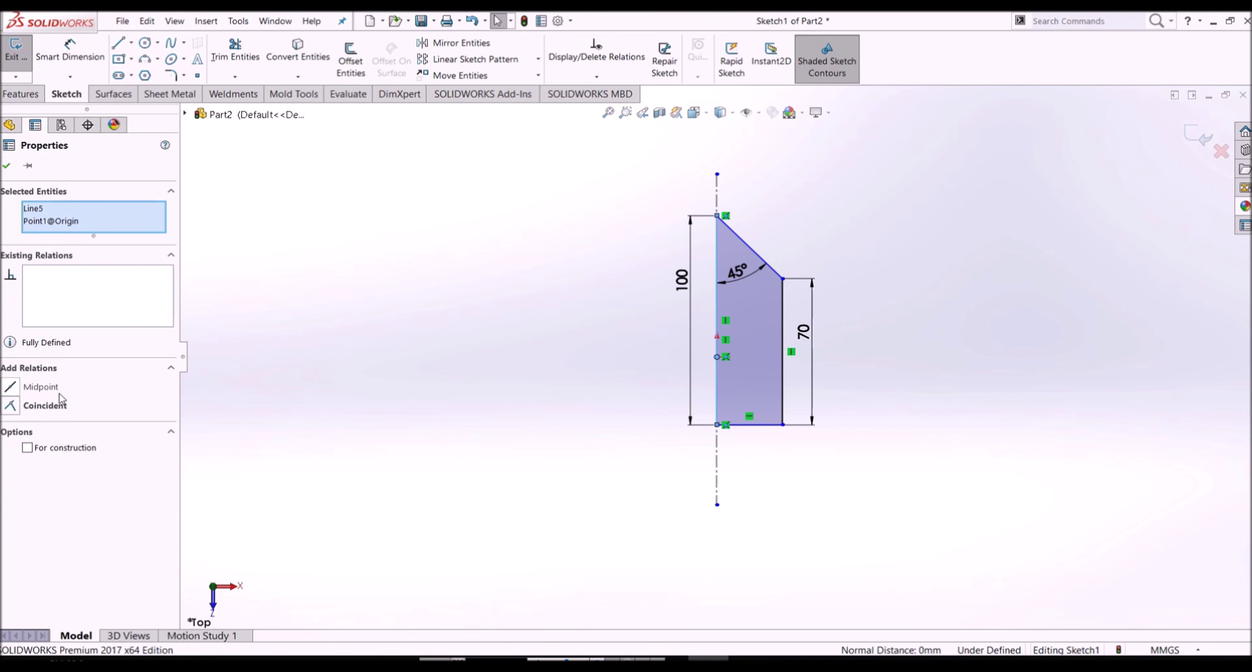
click(41, 387)
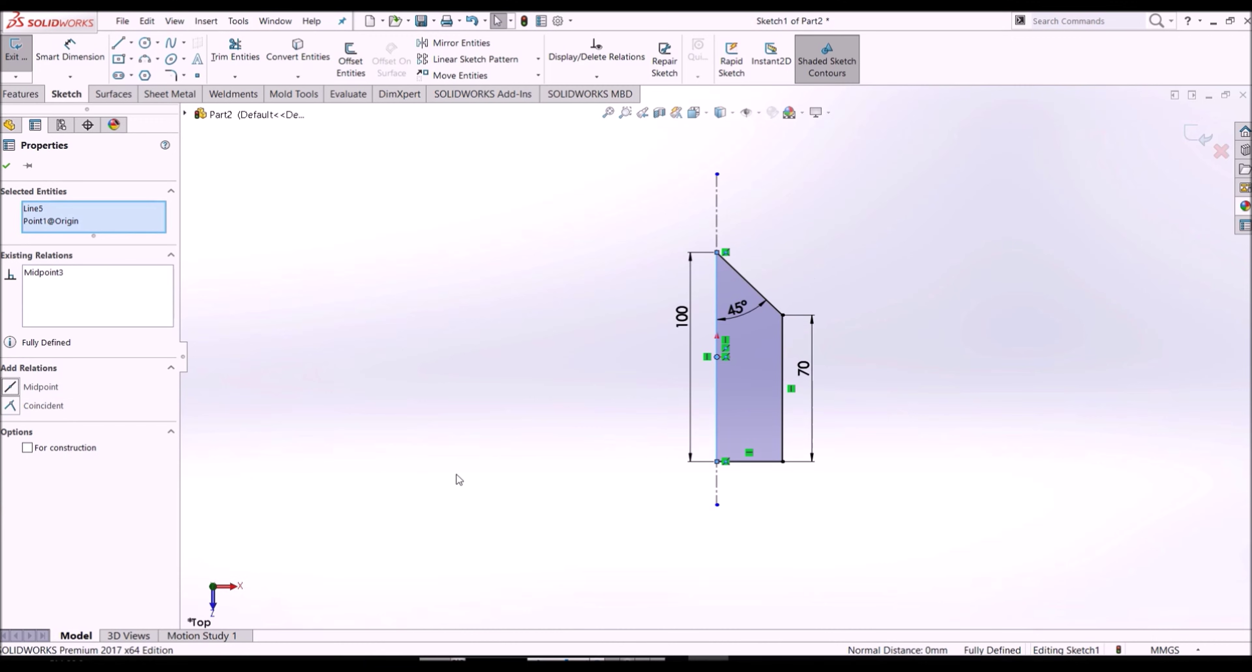
click(414, 483)
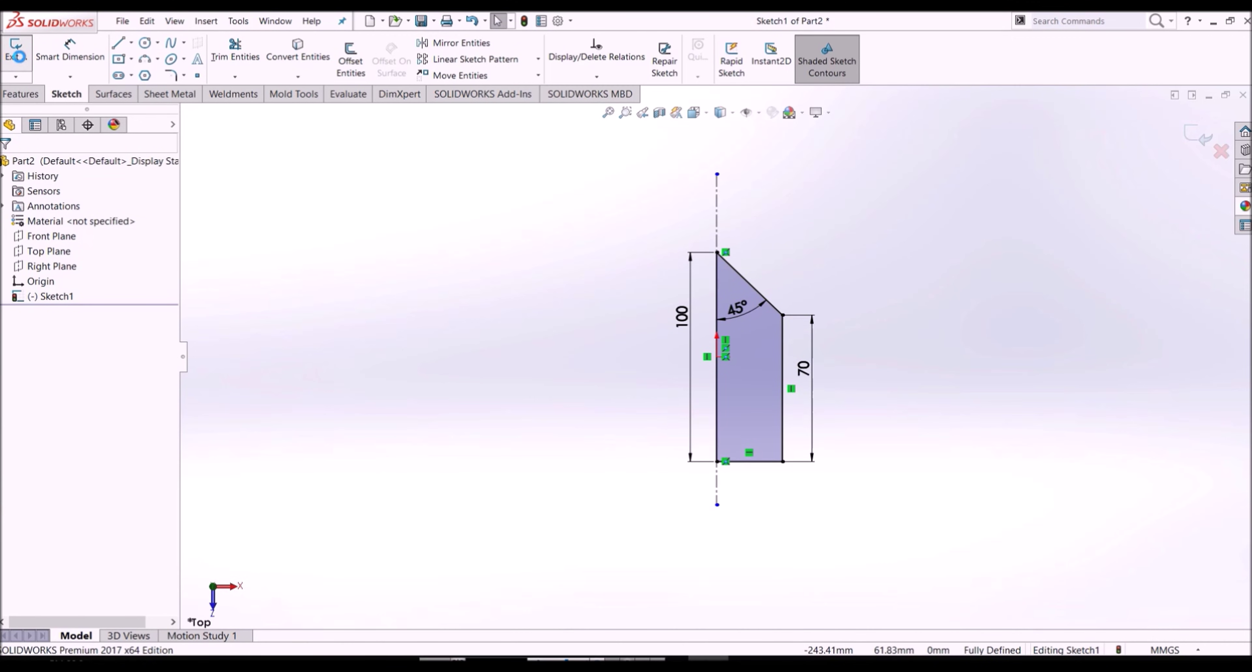
click(16, 53)
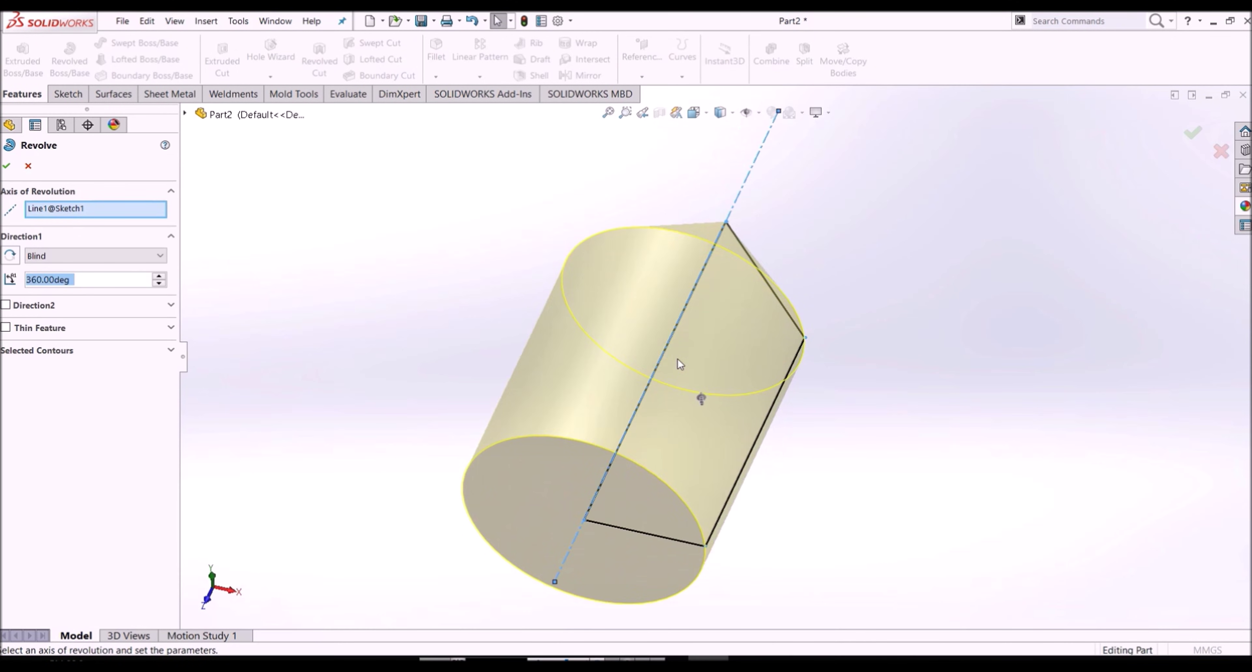
Revolve the profile 360° and round both circular edges with a 10 mm fillet
click(7, 166)
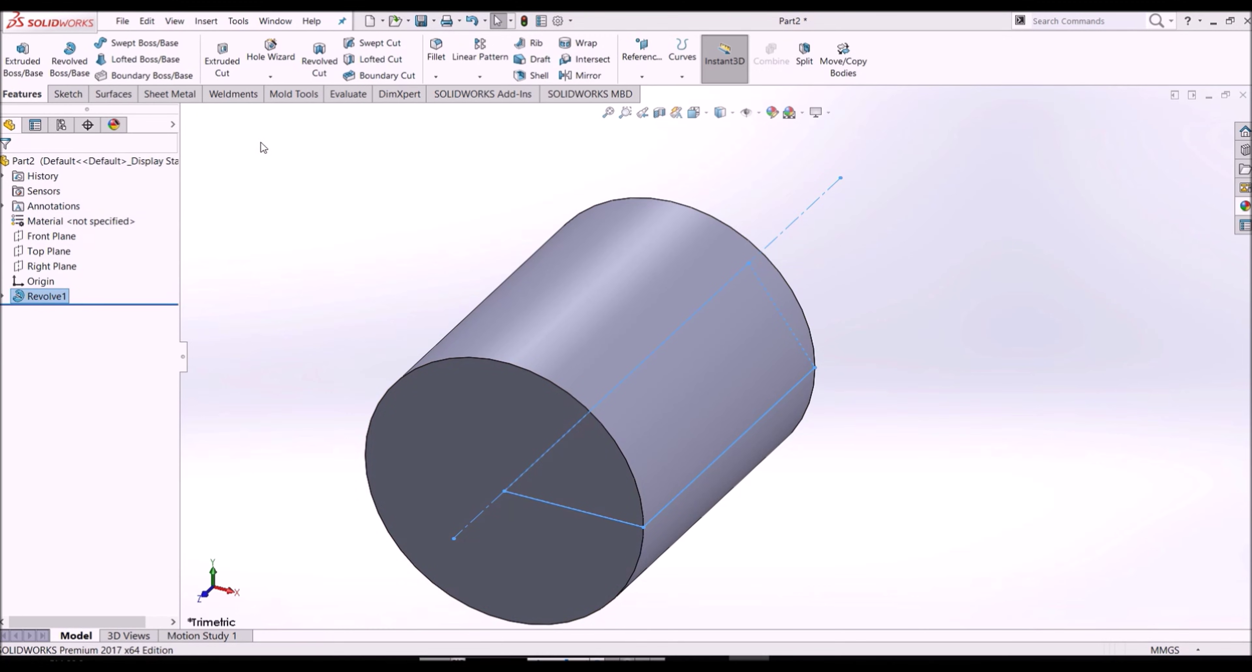
click(436, 51)
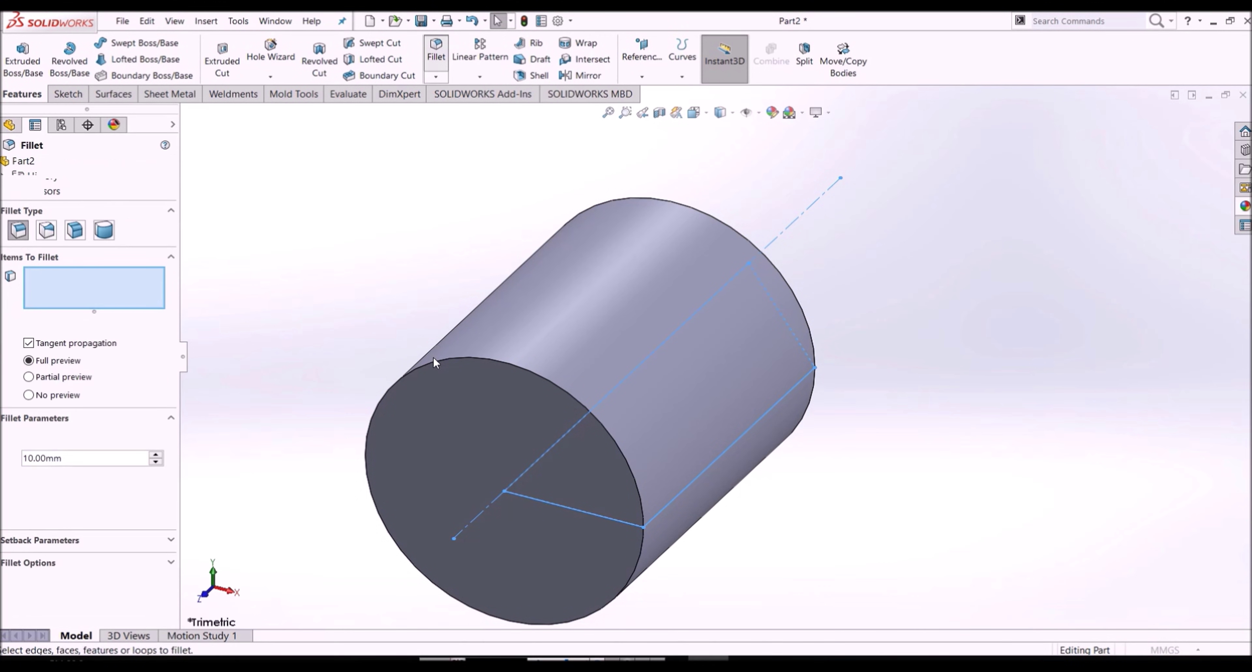
click(687, 213)
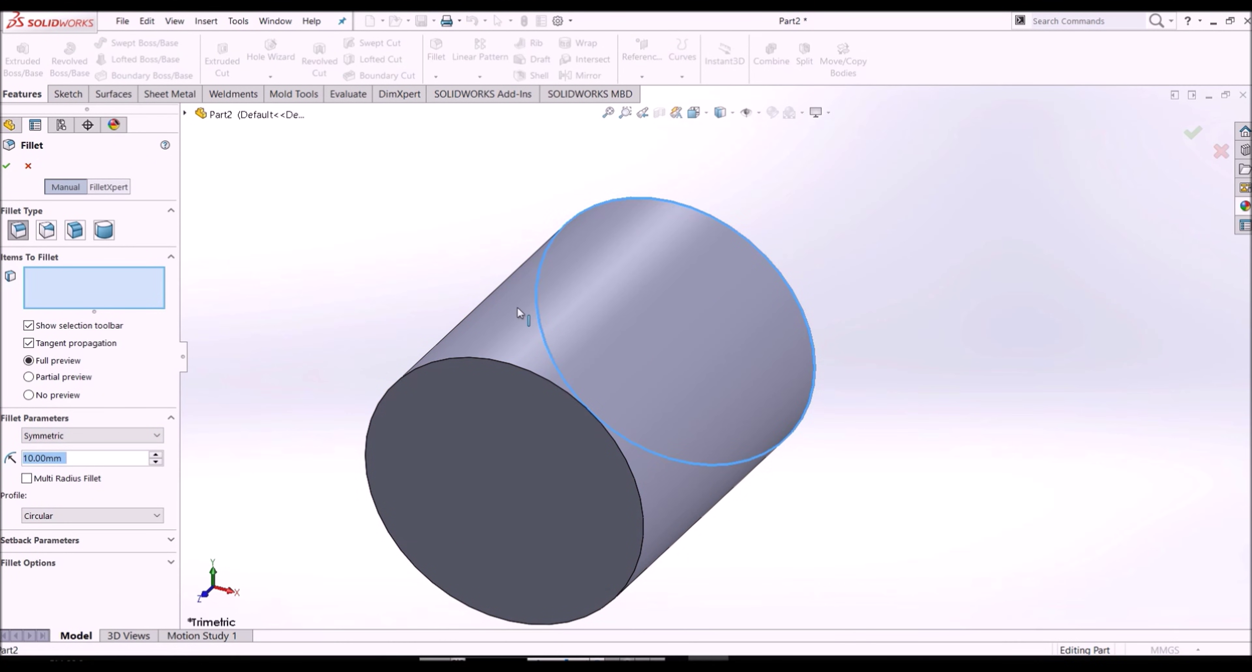
click(507, 367)
click(8, 166)
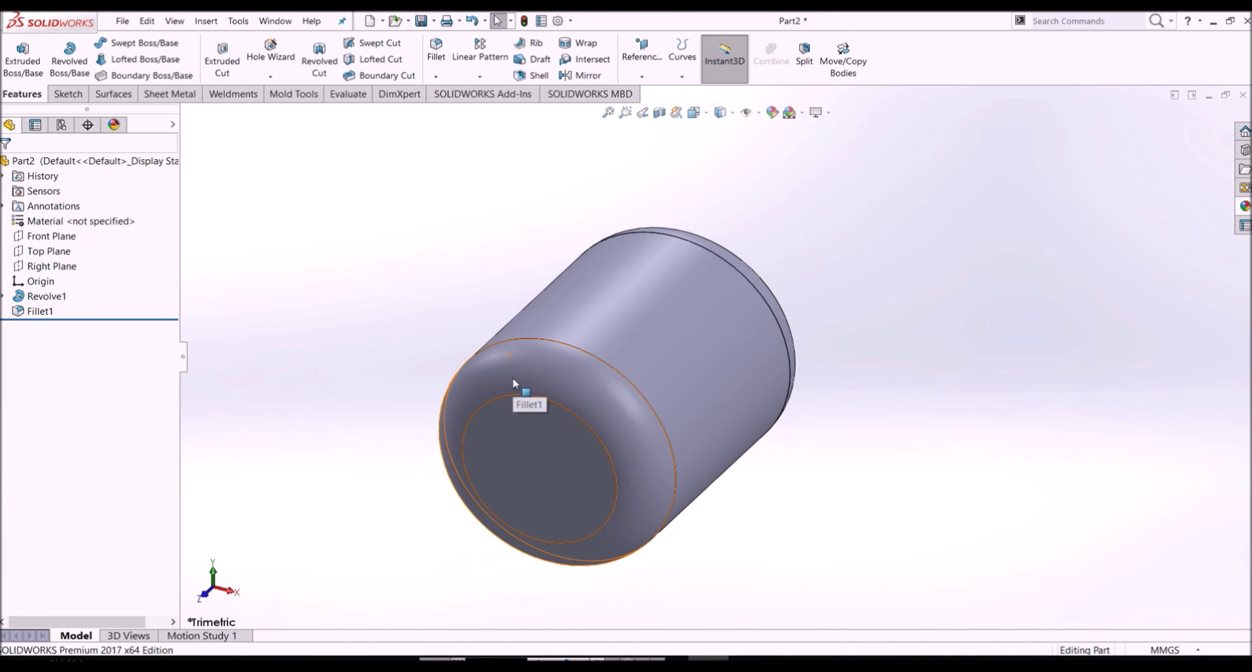
middle_drag(515, 382, 671, 399)
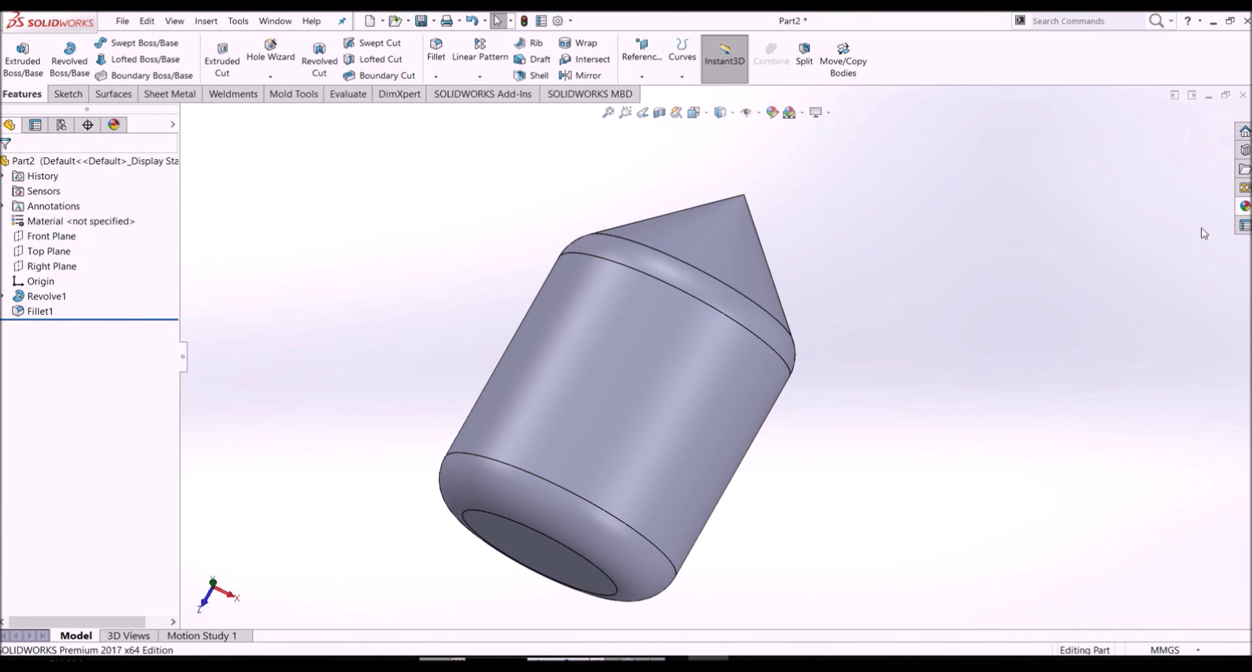
Apply red high gloss plastic from Appearances > Plastic > High Gloss to the part
click(1243, 207)
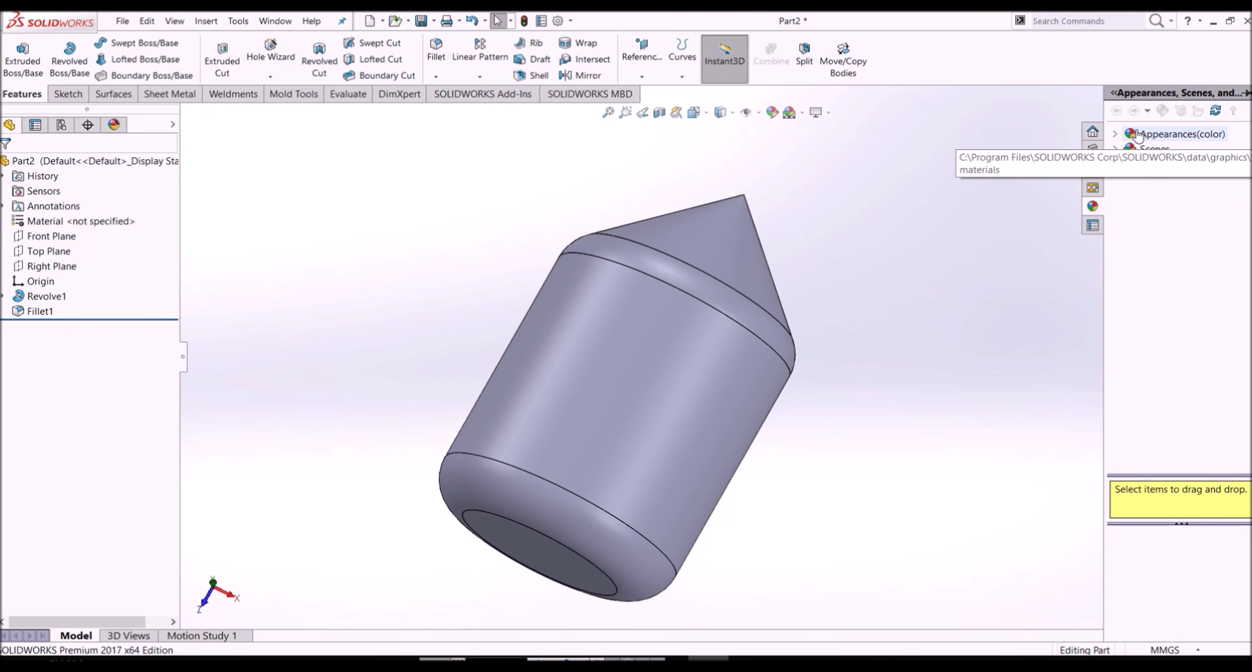
click(1117, 135)
click(1130, 149)
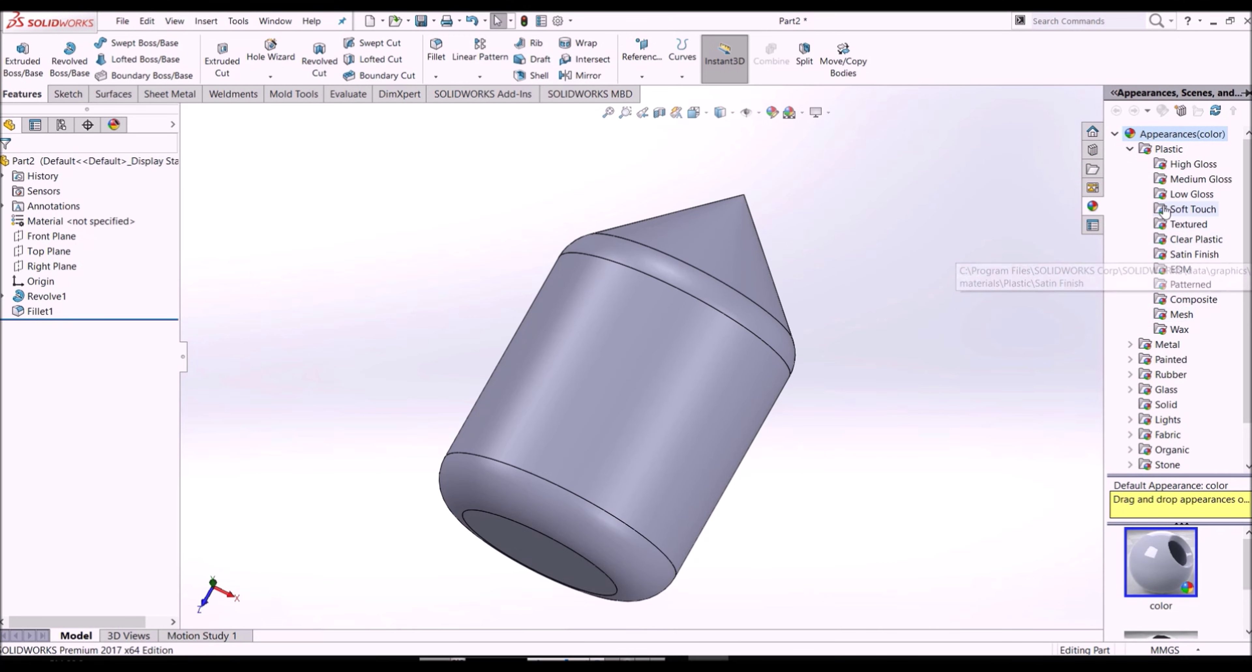
click(1172, 170)
scroll(1161, 573, down, 2)
scroll(1159, 587, down, 2)
scroll(1159, 586, down, 2)
drag(1162, 588, 578, 521)
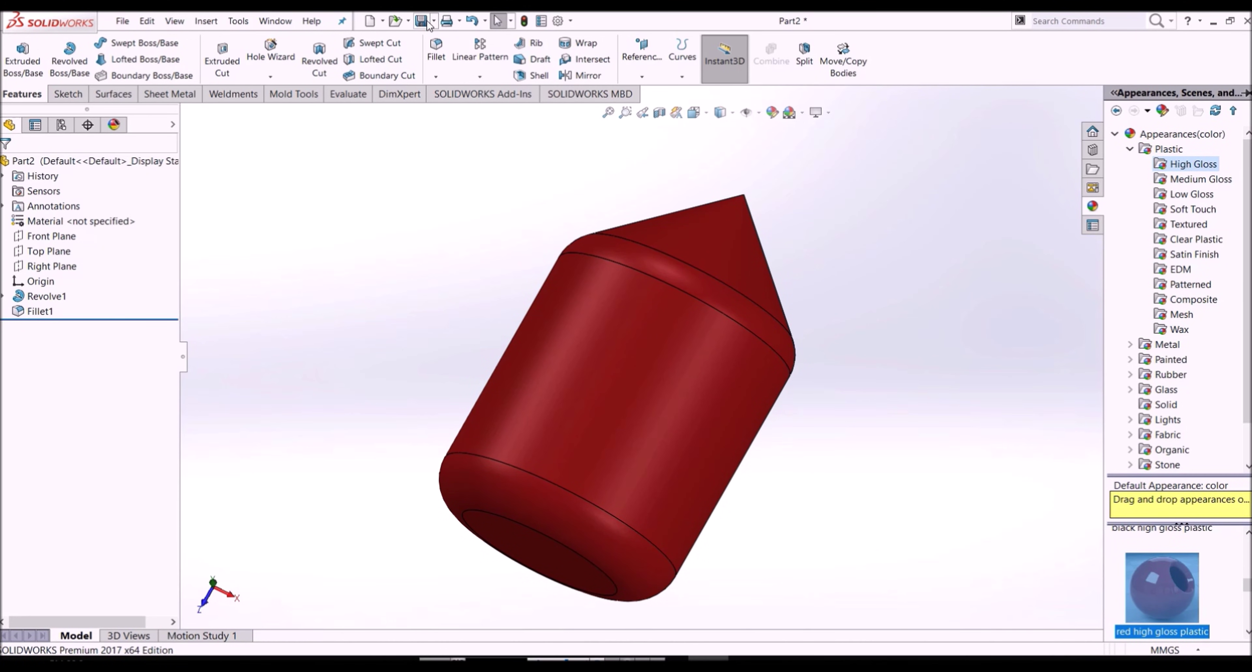
click(422, 22)
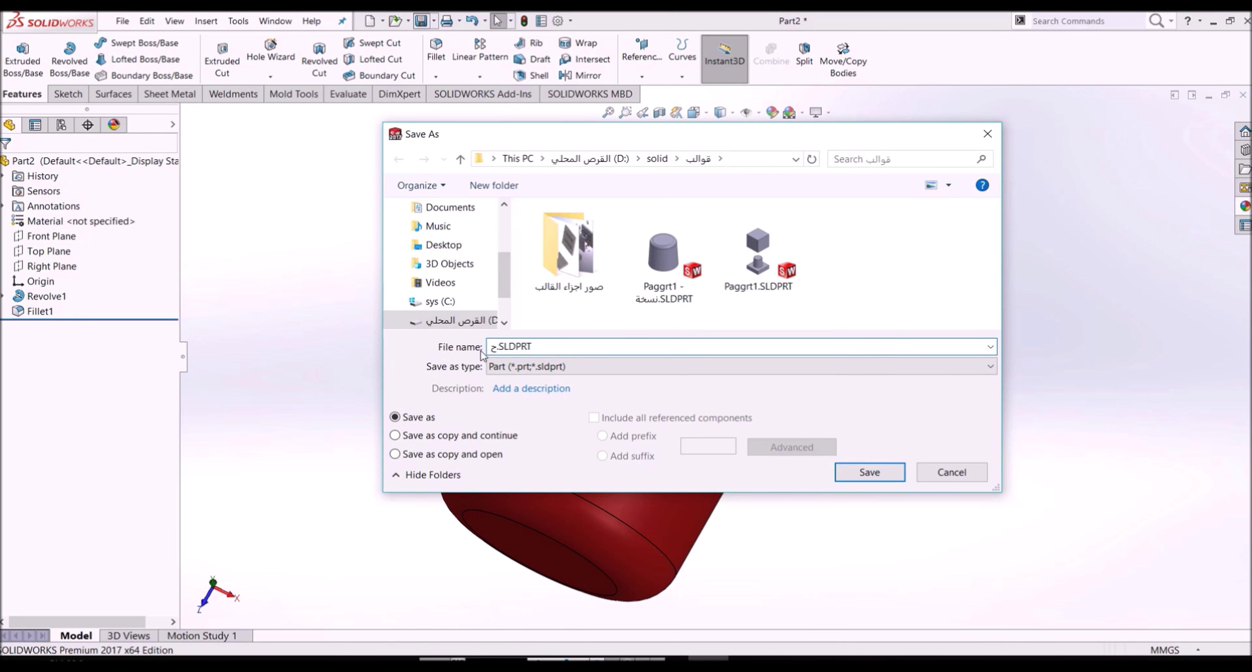
Save the part as pettern.SLDPRT
text(a)
key(BackSpace)
text(et)
text(ern)
click(873, 474)
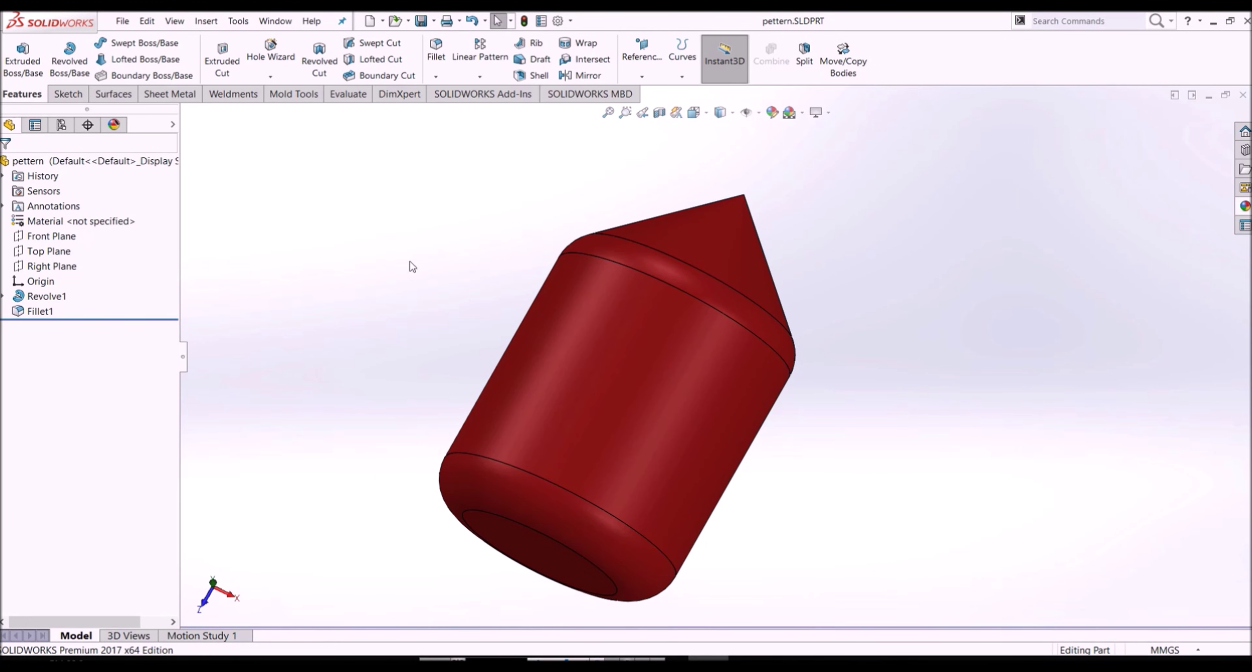
Create a new assembly and place the pettern part at the origin as pettern<1>
click(122, 21)
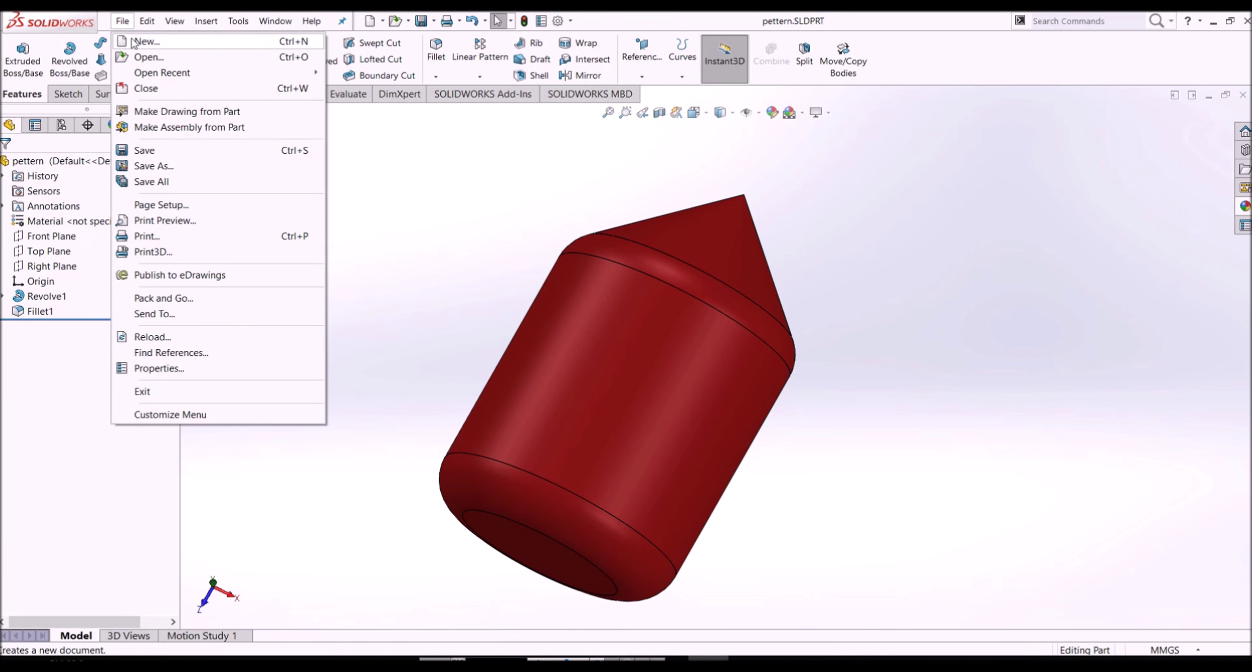
click(133, 41)
double_click(486, 343)
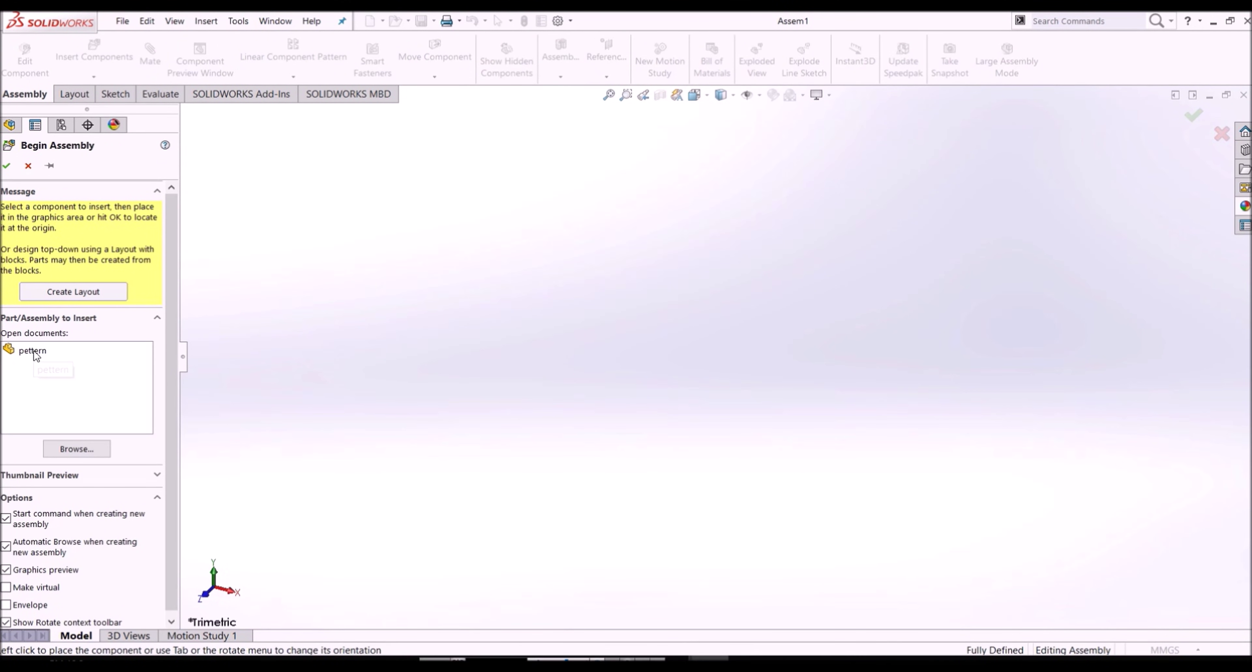
click(34, 352)
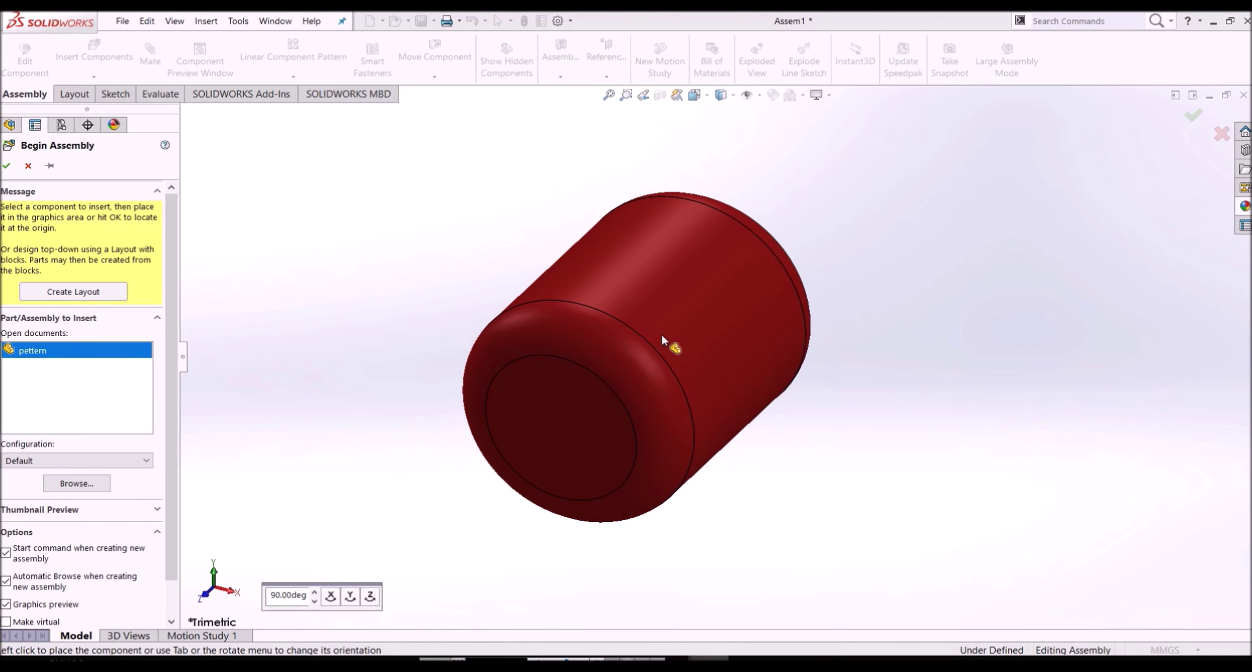
click(575, 396)
mouse_move(576, 396)
middle_down()
mouse_move(709, 422)
mouse_move(722, 411)
middle_up()
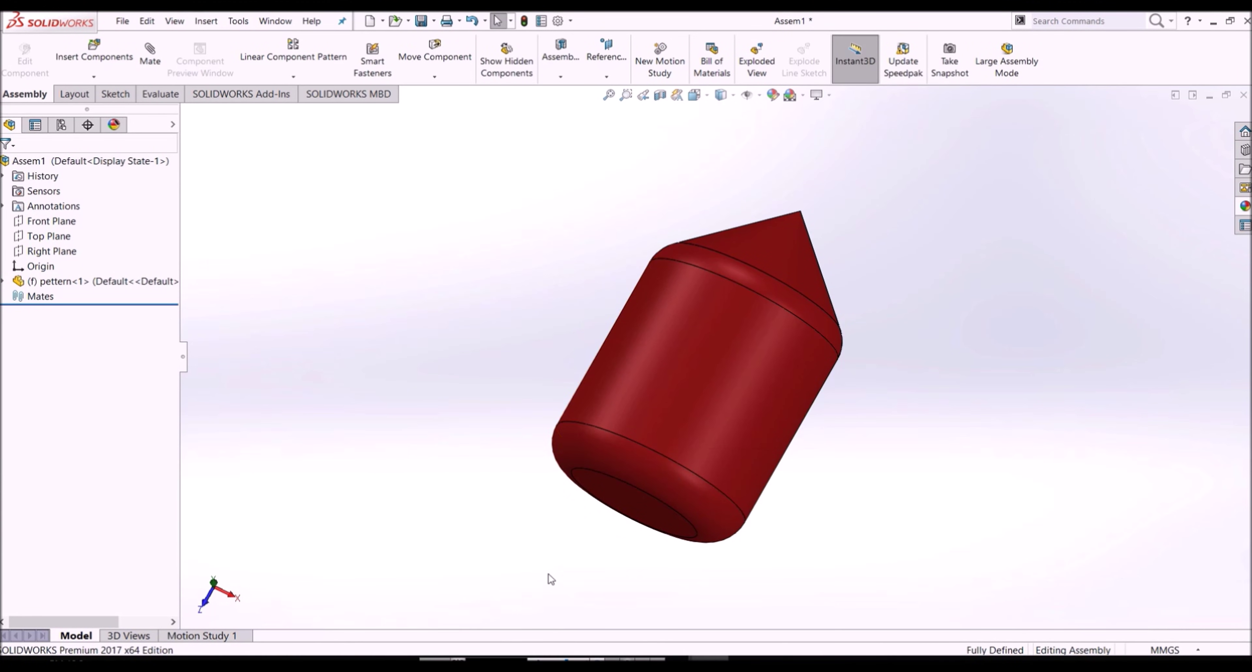
click(93, 78)
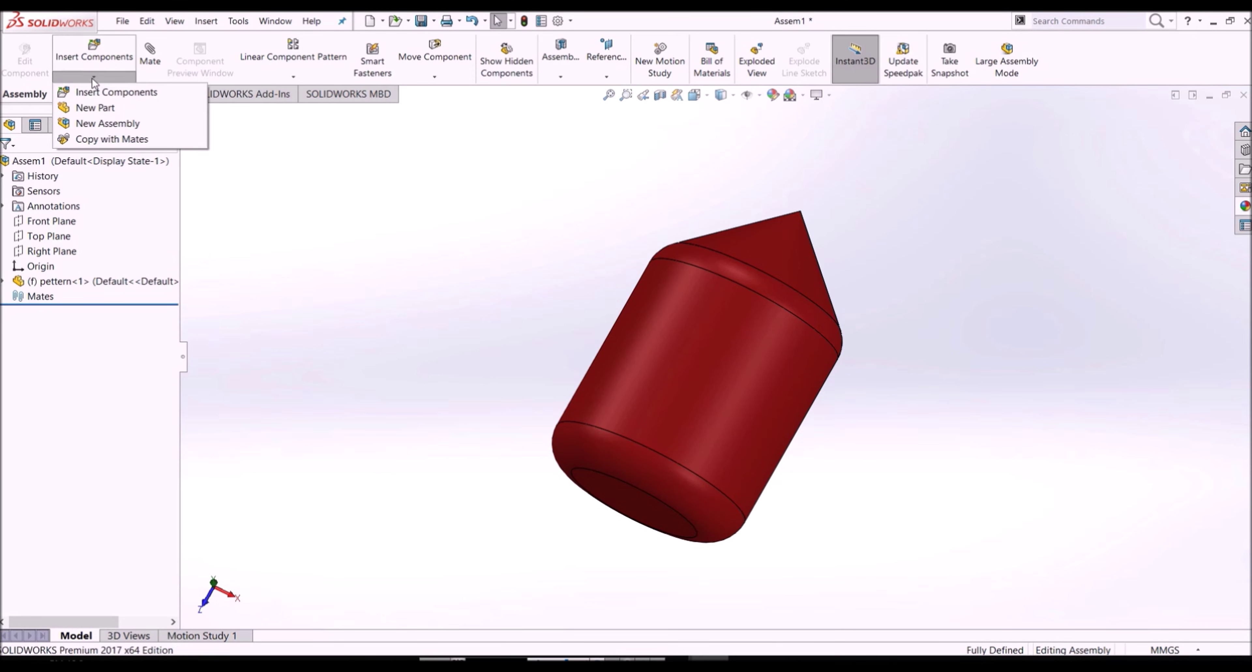
Insert a new part and sketch a centre rectangle at the origin around the pattern
click(95, 108)
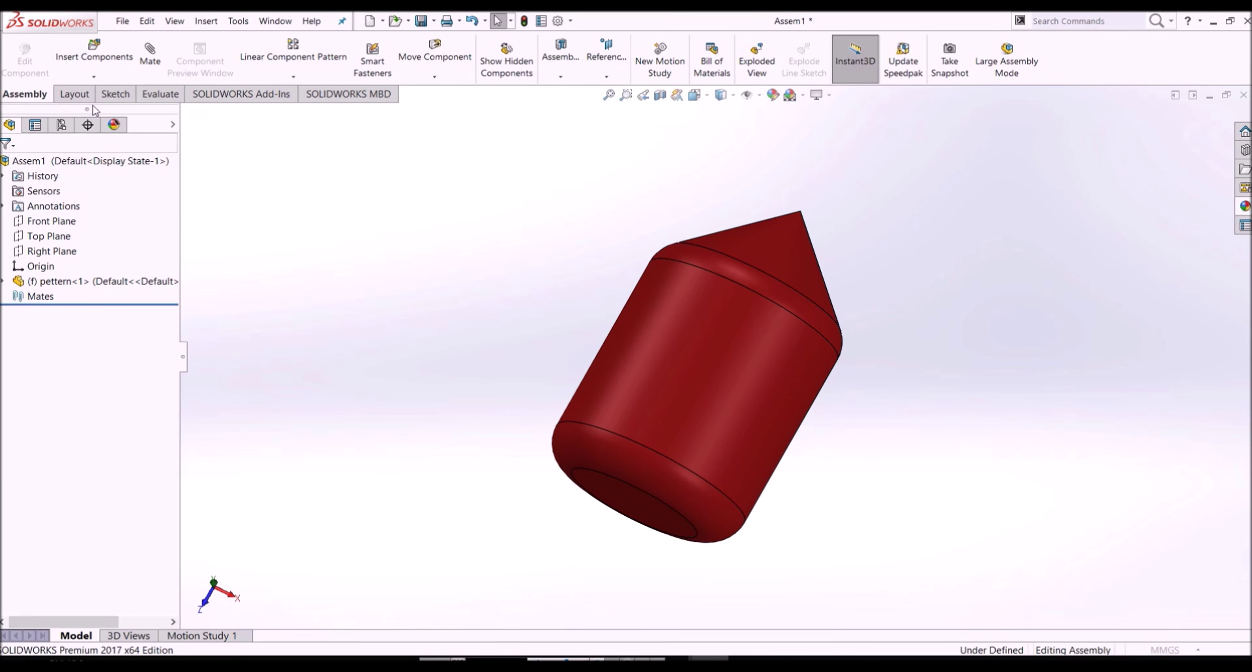
click(2, 282)
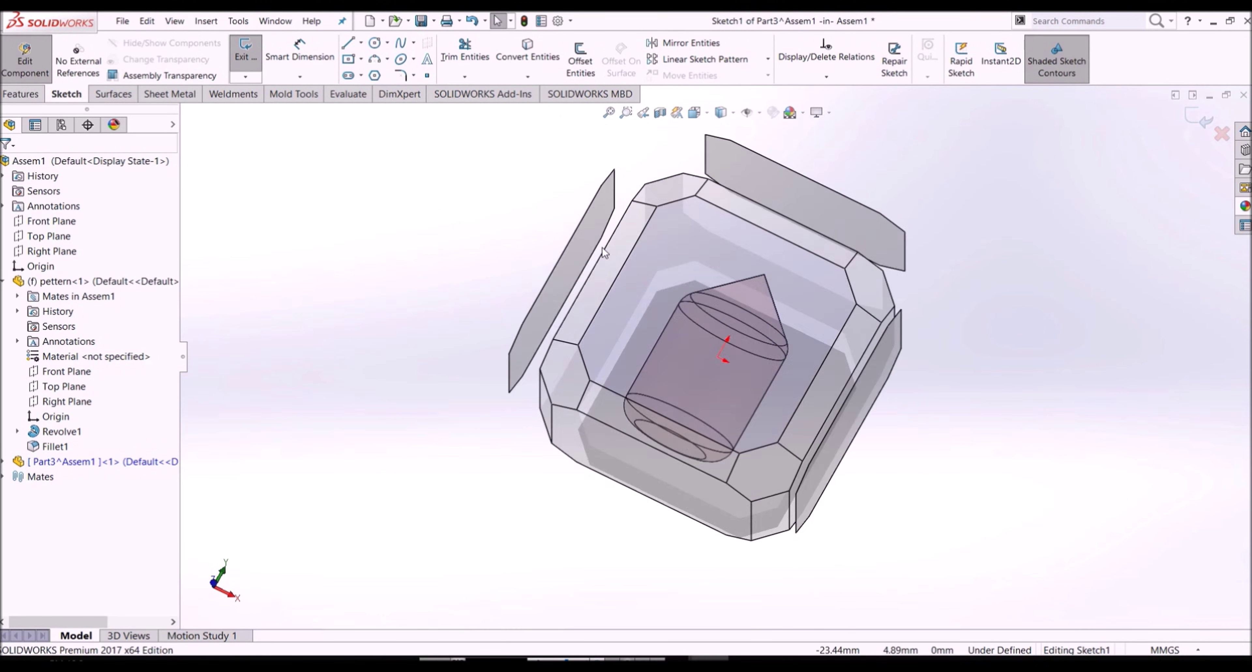
click(350, 60)
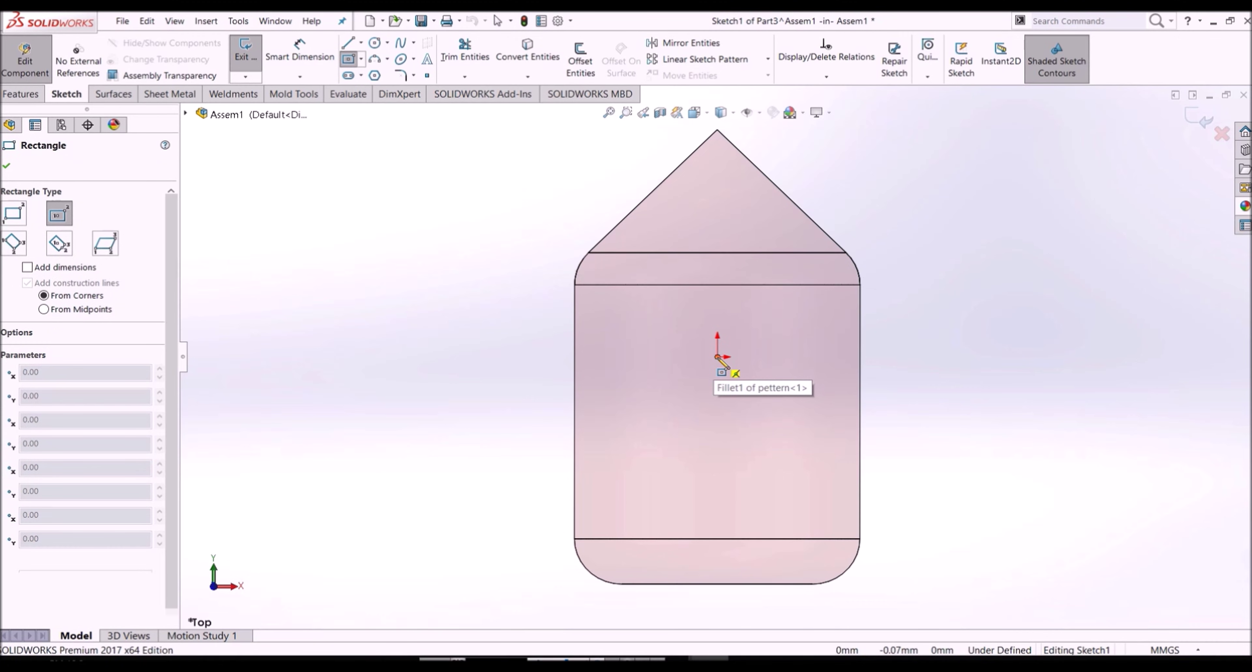
click(717, 357)
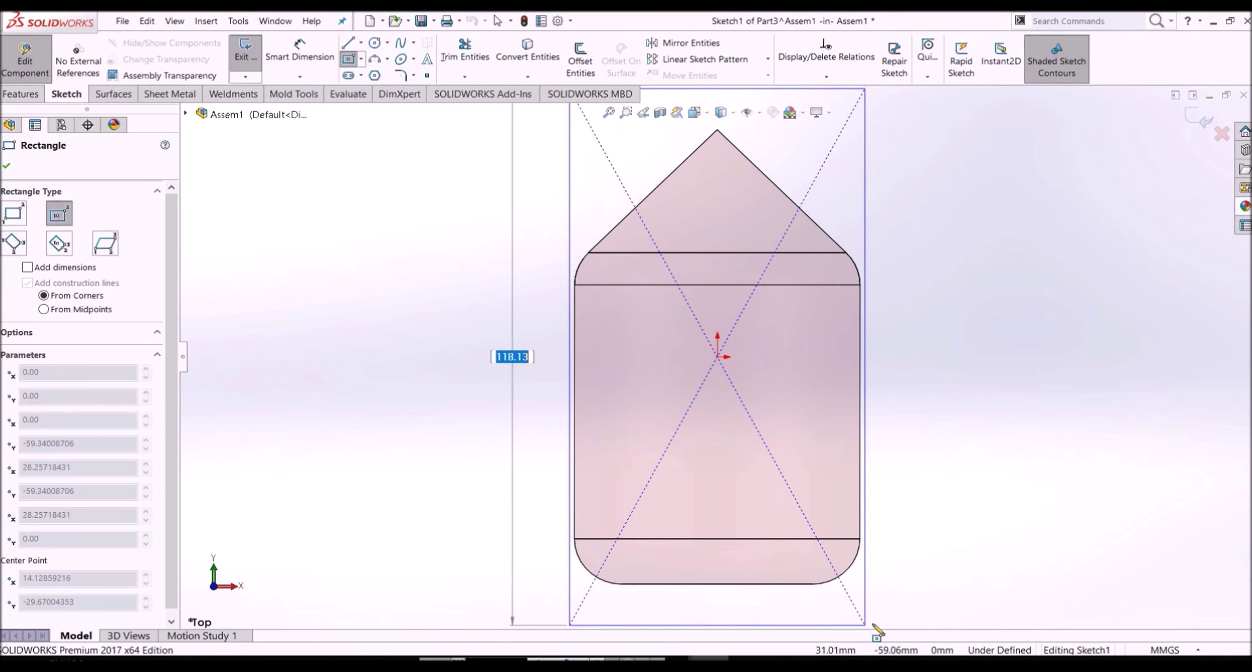
click(921, 623)
right_click(922, 628)
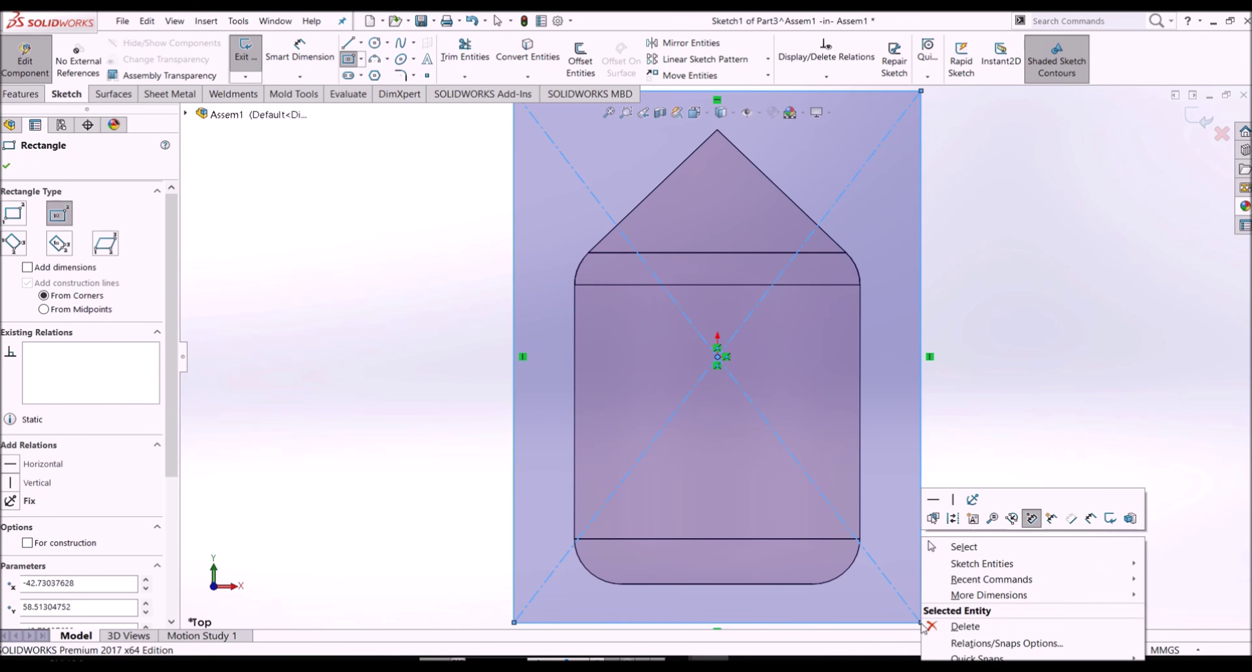
click(960, 547)
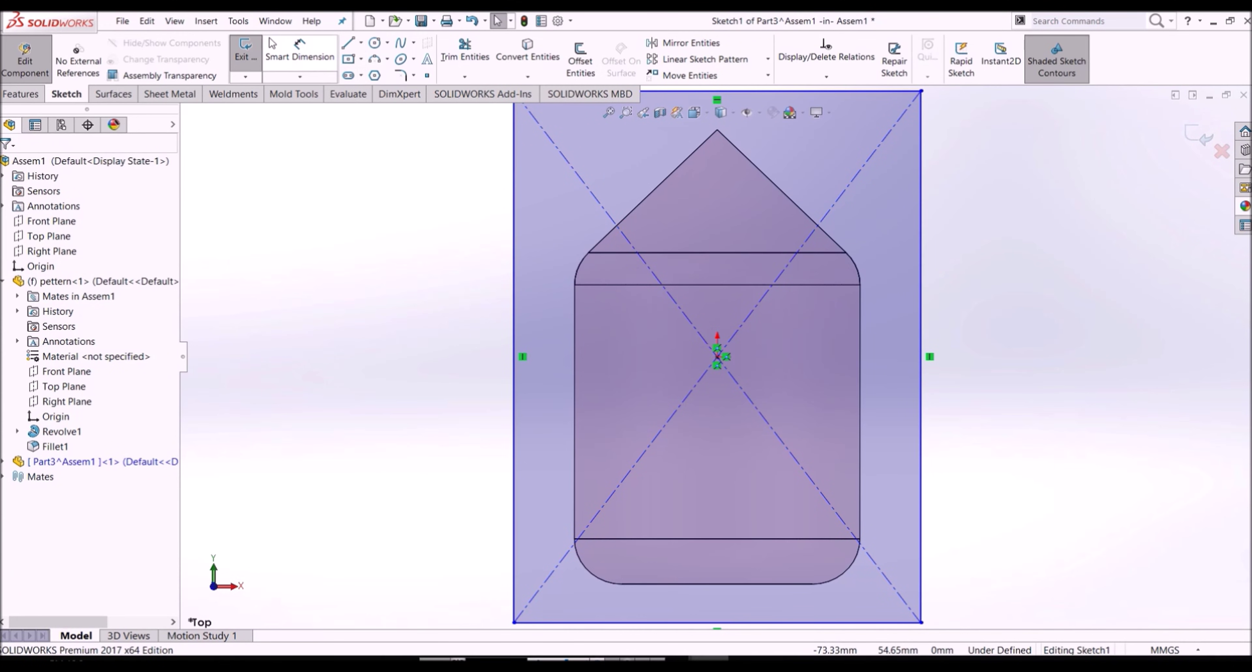
Dimension the rectangle 140 mm tall and 105 mm wide, then exit the sketch
click(281, 49)
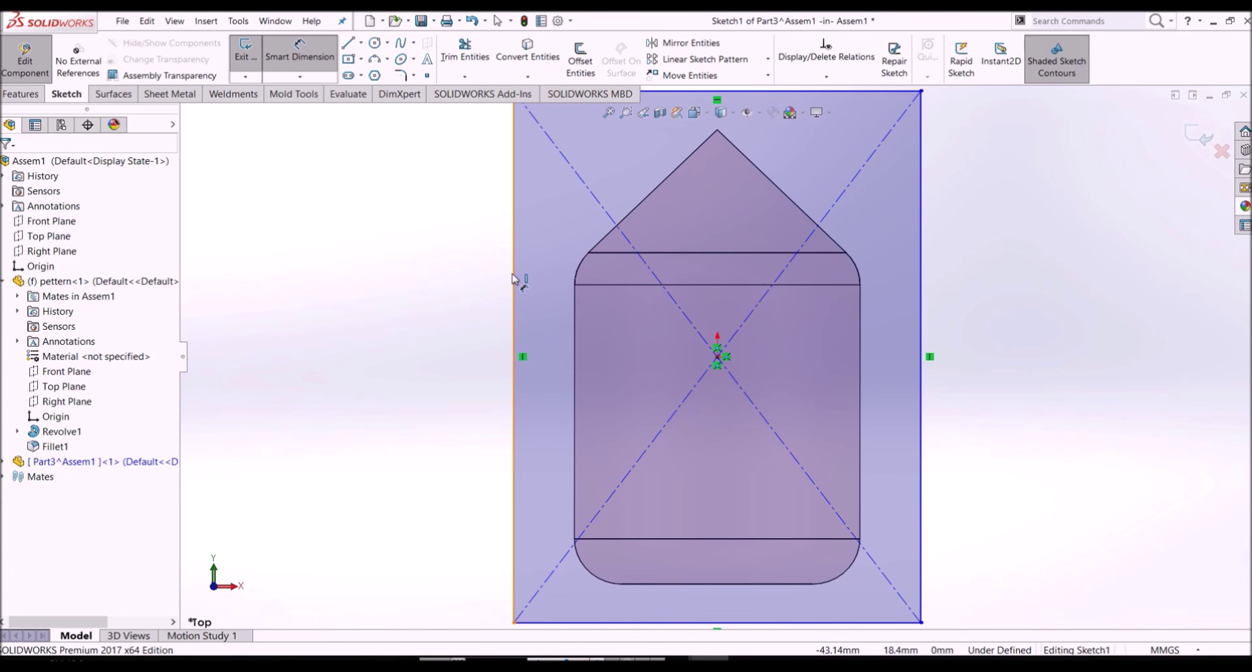
click(513, 291)
click(473, 298)
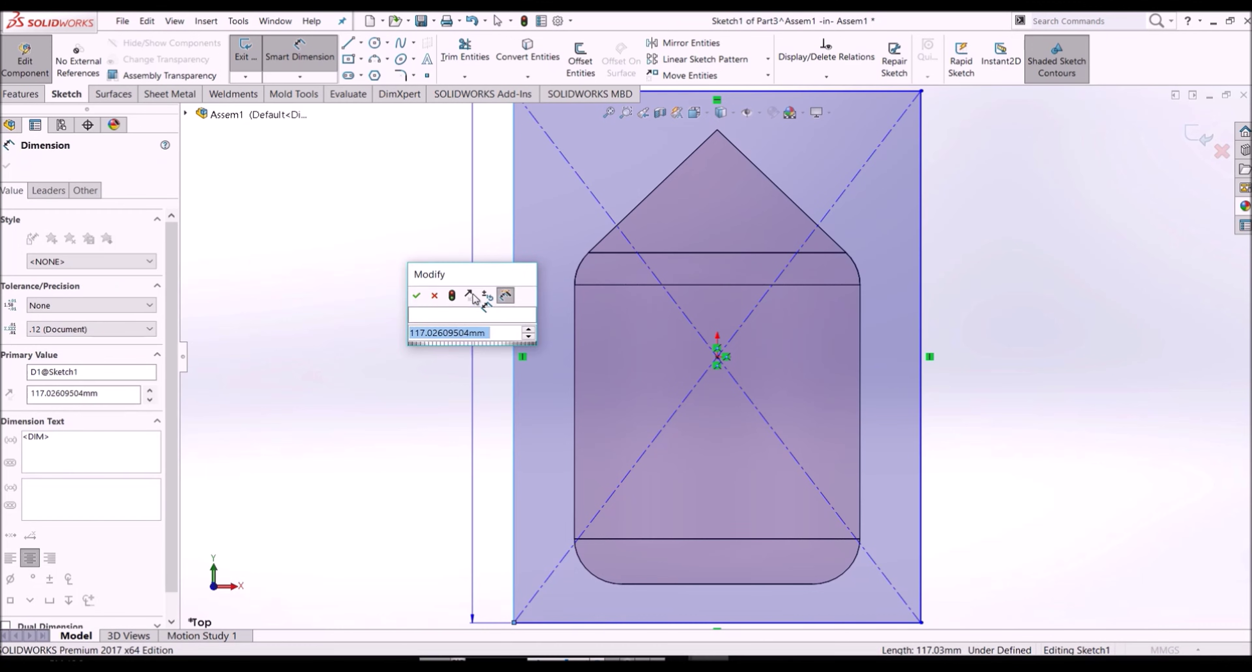
text(140)
key(Return)
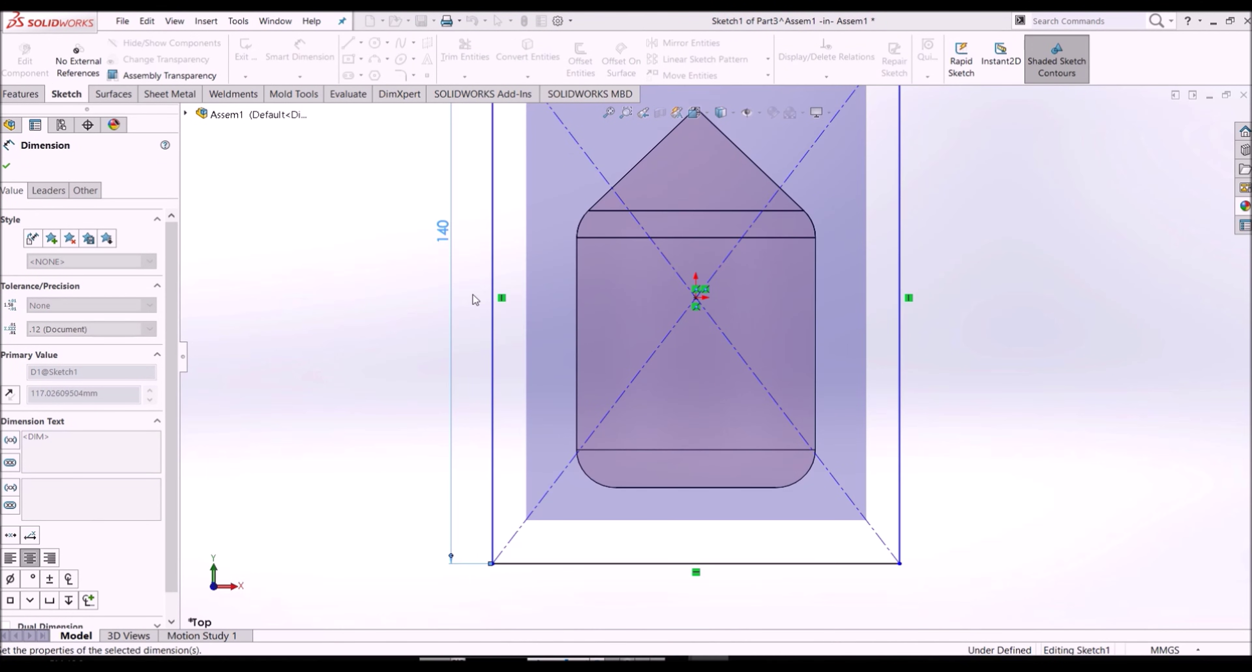
click(642, 564)
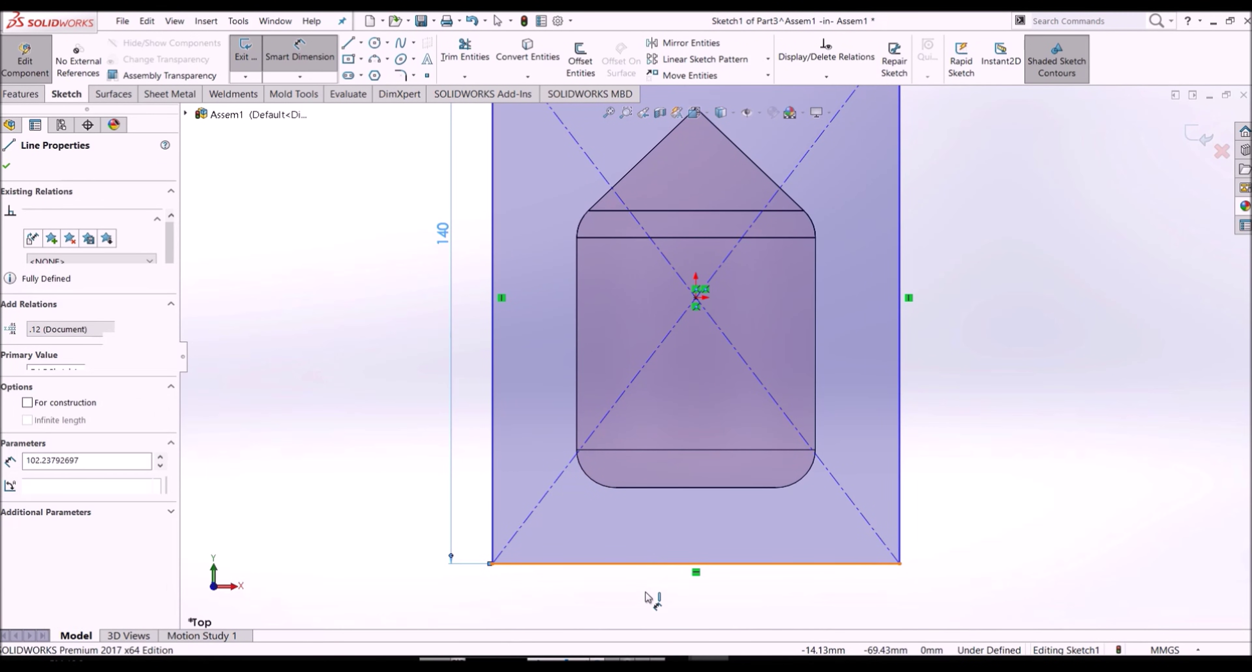
click(647, 607)
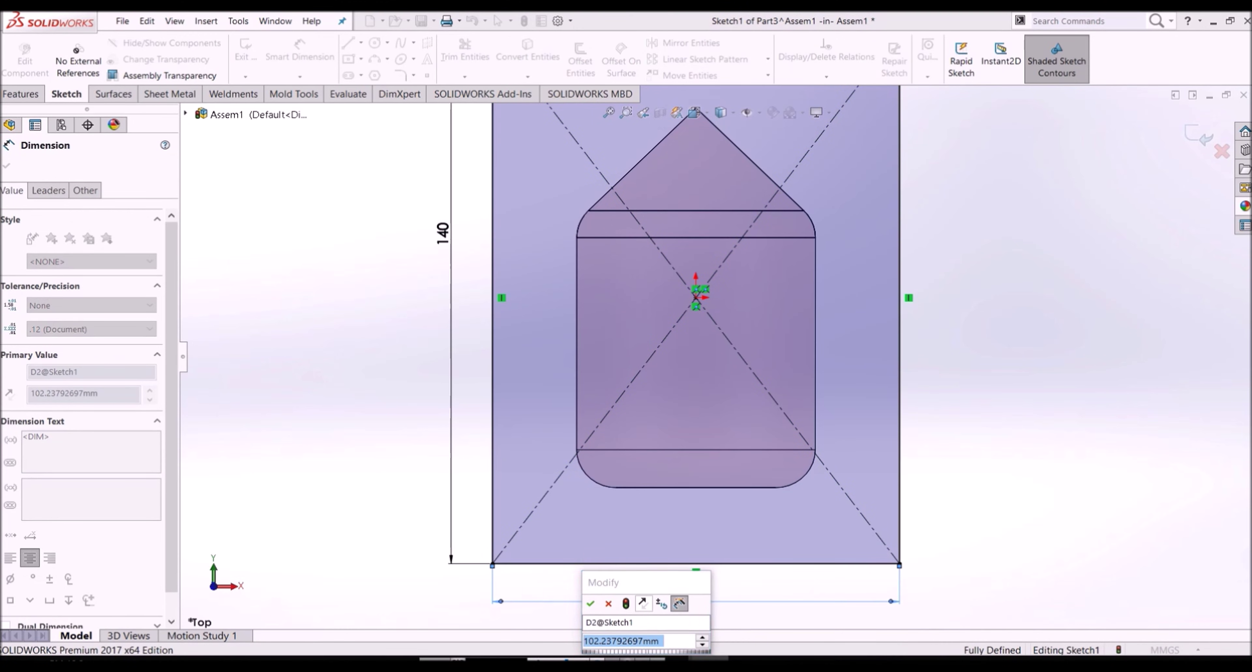
text(105)
key(Return)
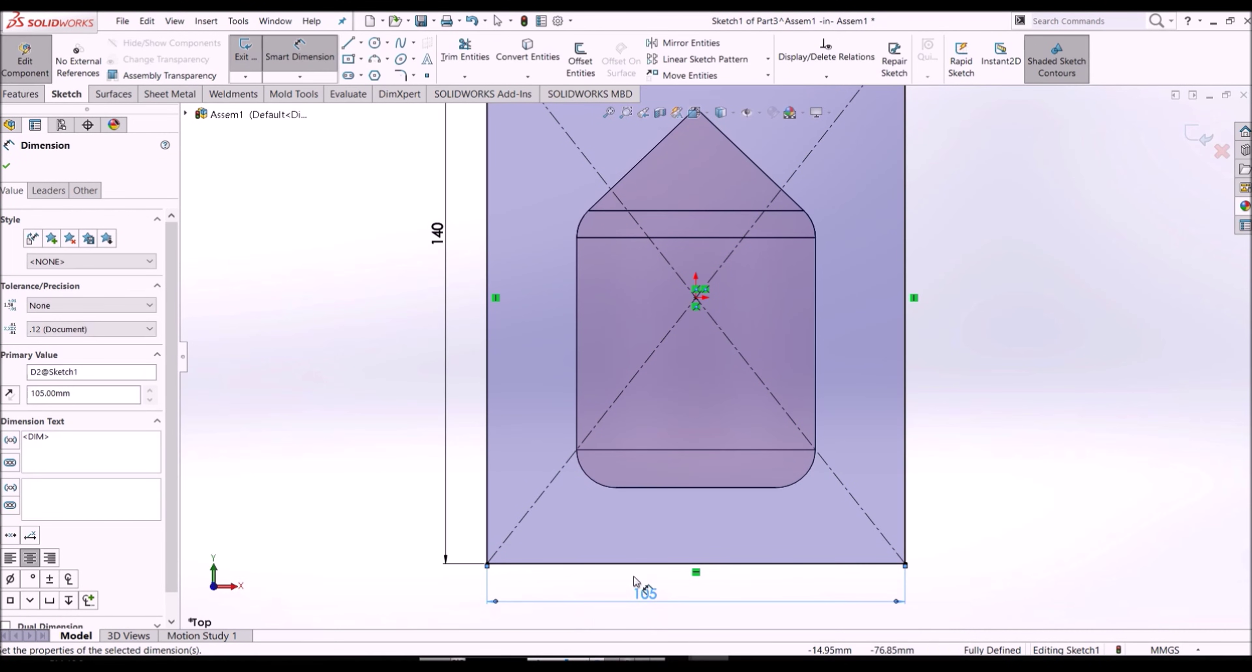
key(f)
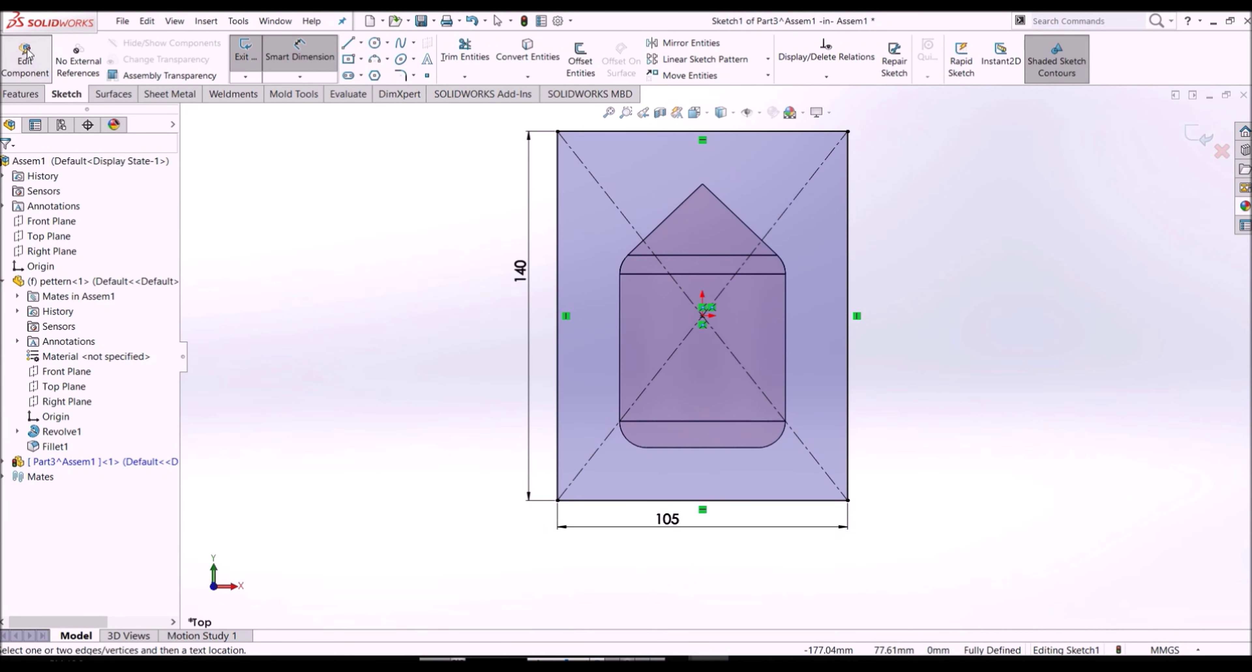
click(247, 57)
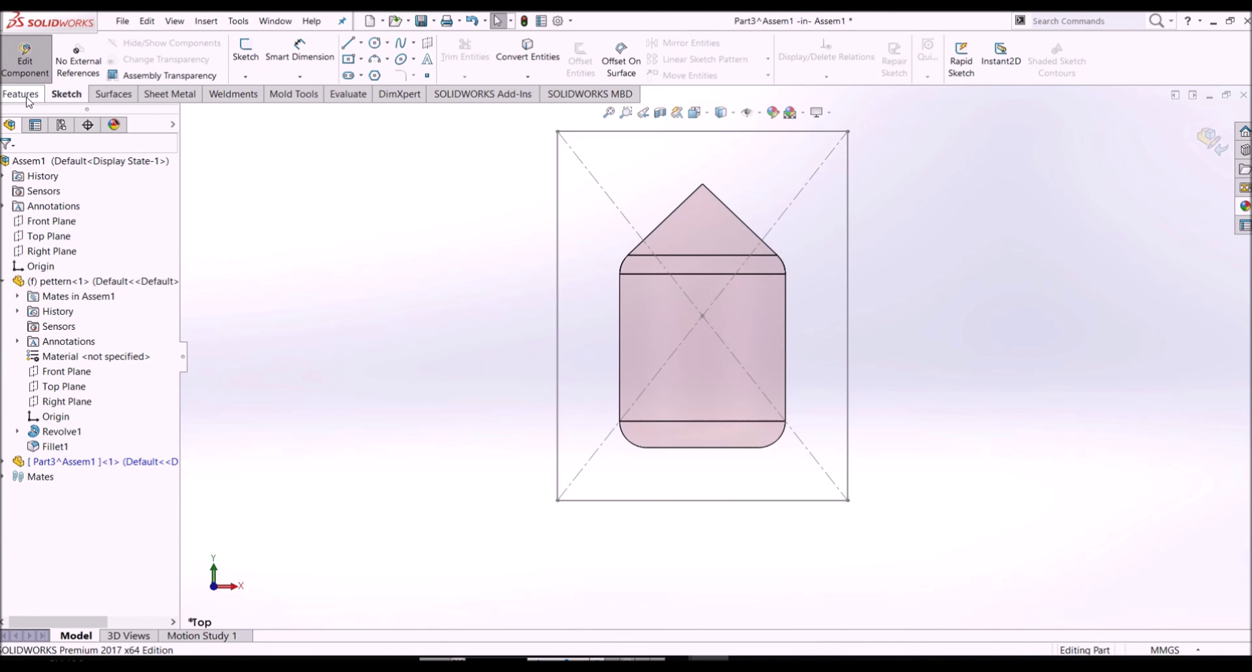
Extrude the rectangle 40 mm Blind into a solid block
click(25, 95)
click(248, 54)
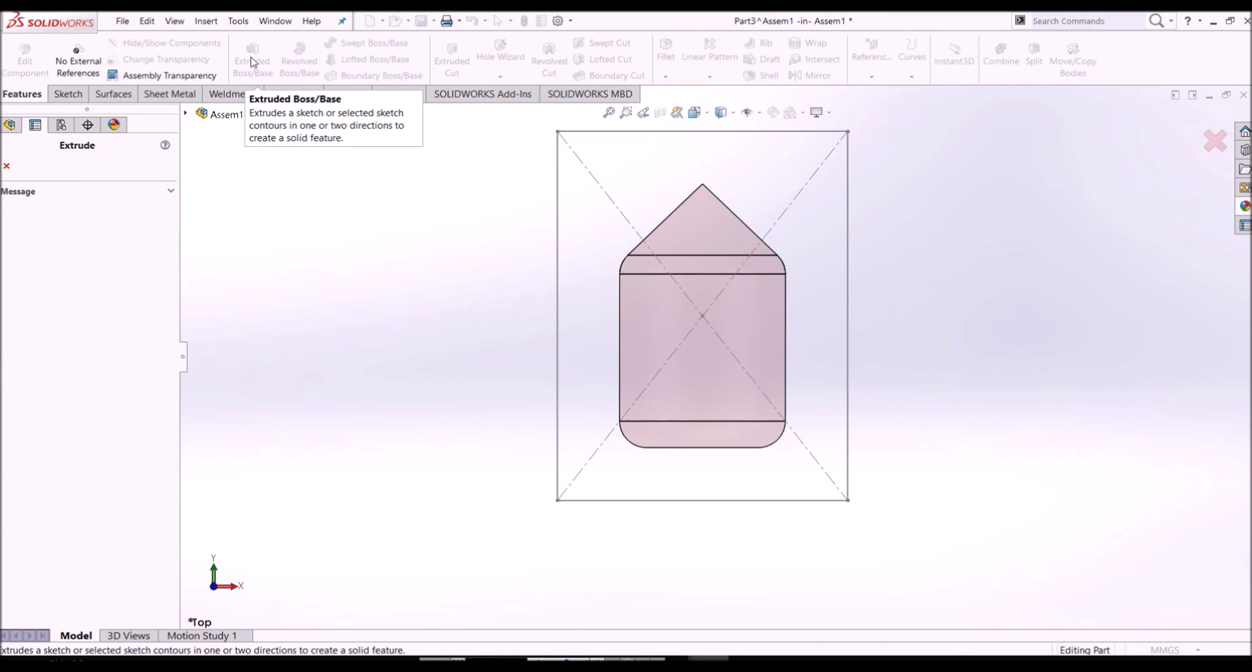
click(613, 131)
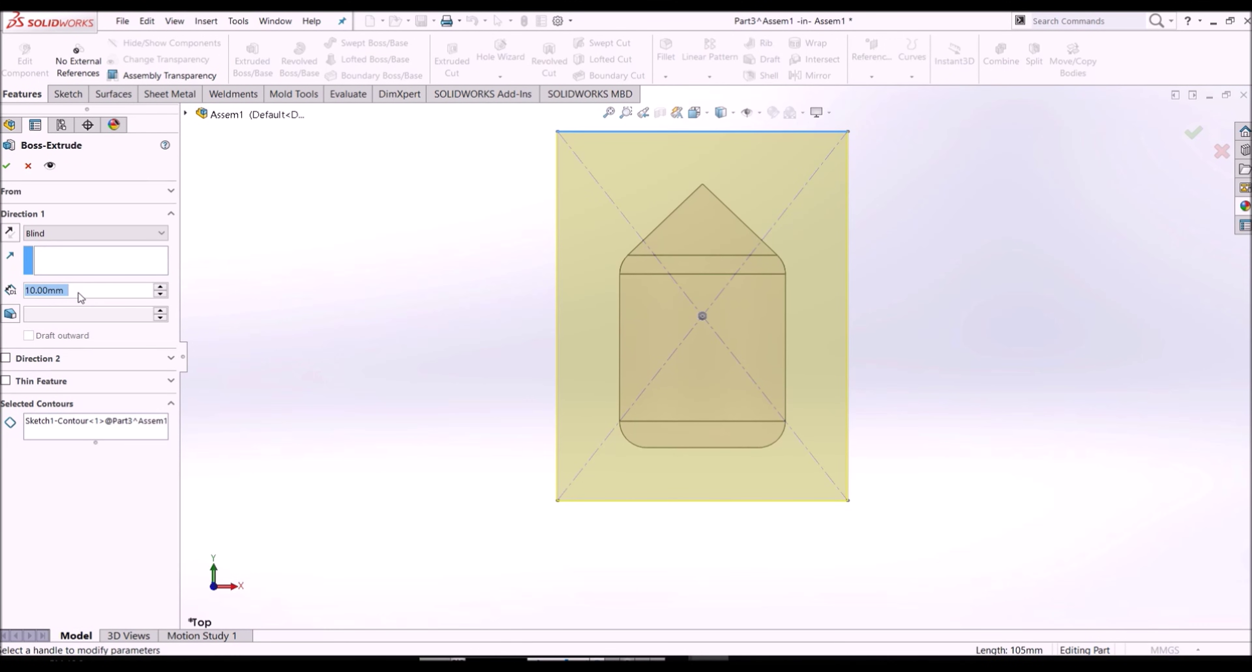
text(40)
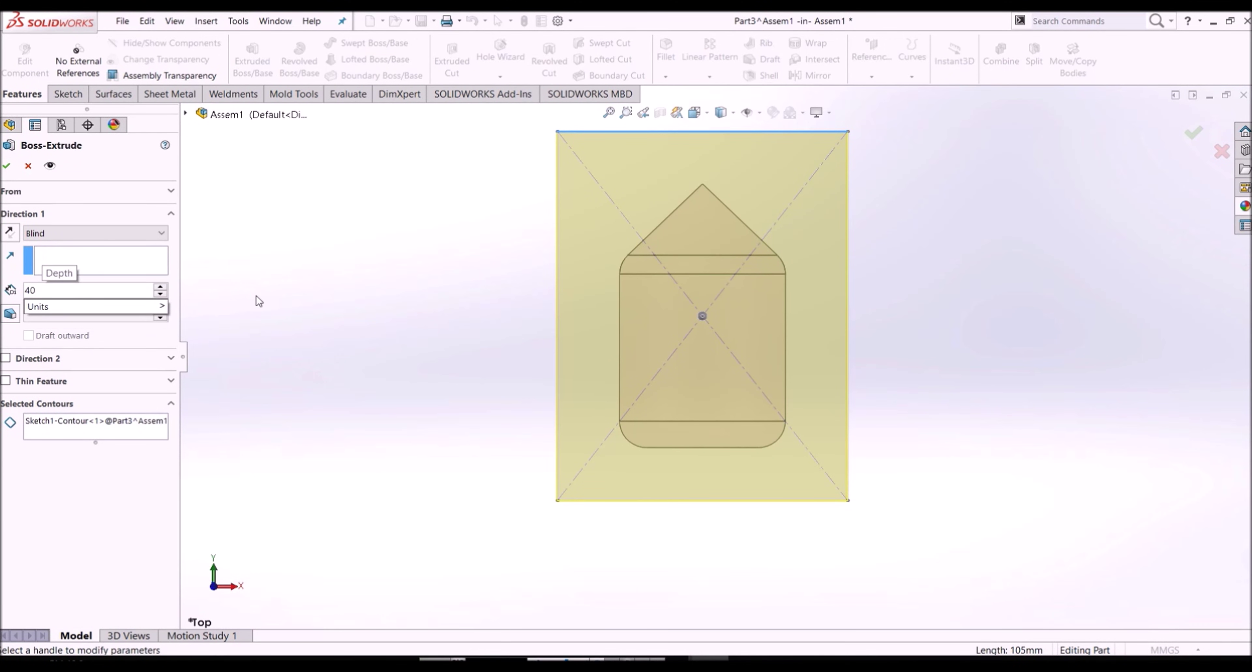
key(Return)
key(ctrl+3)
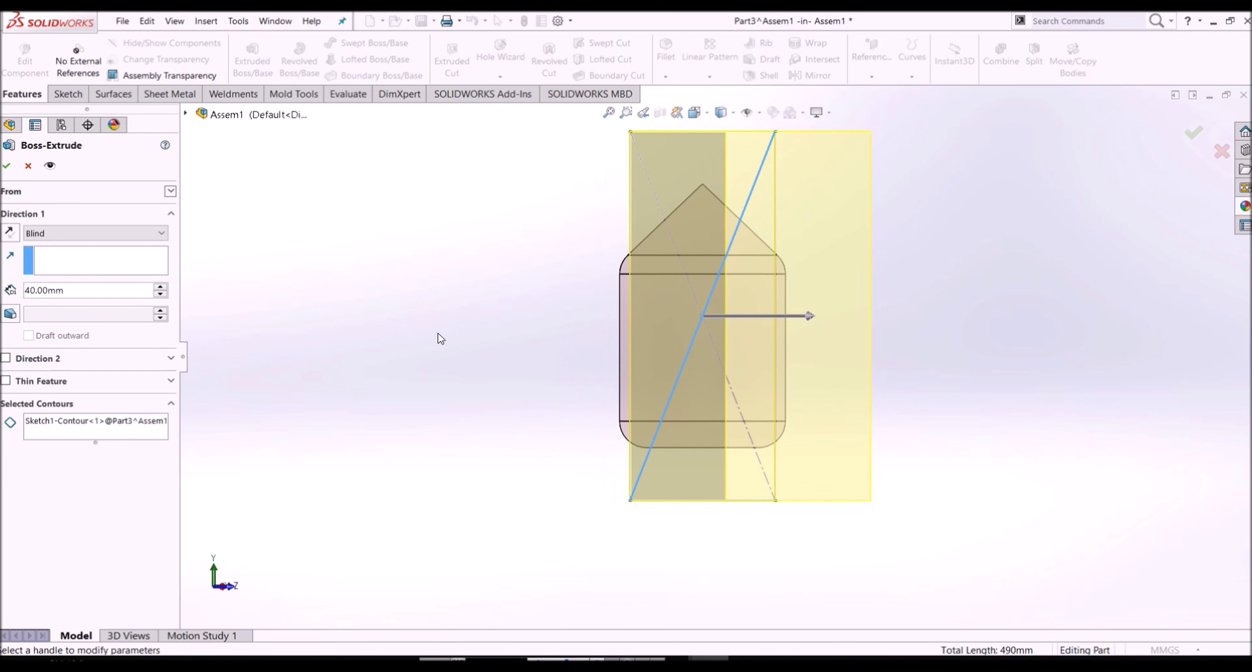
click(5, 167)
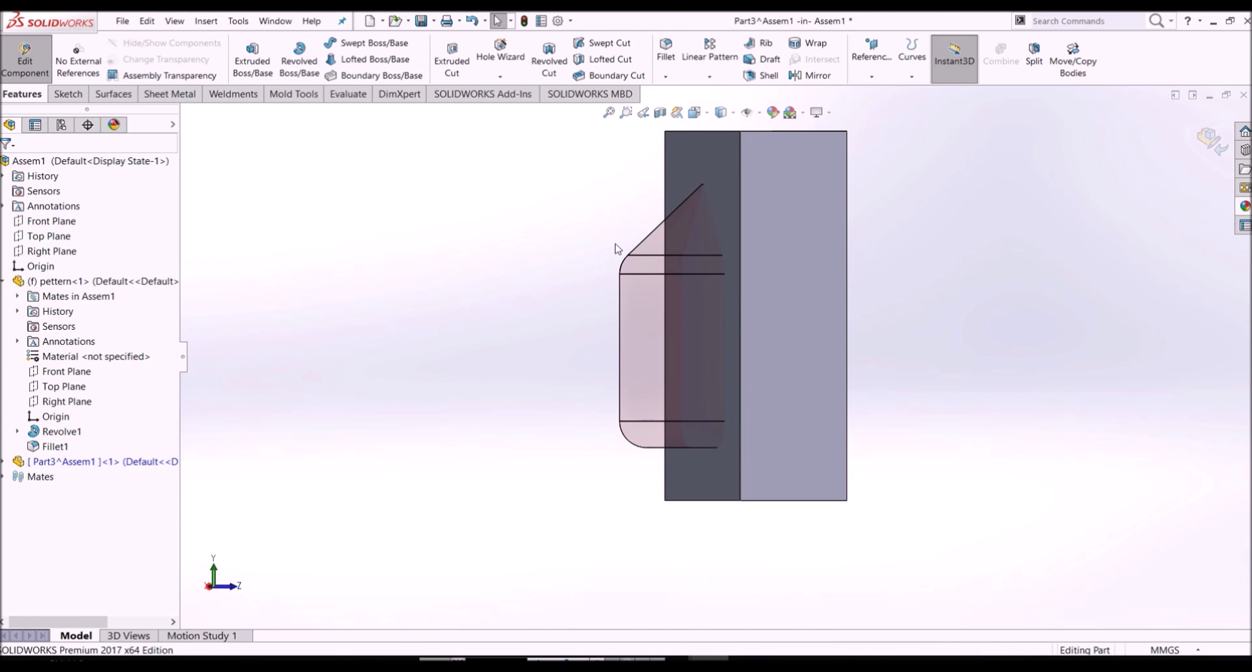
click(205, 24)
mouse_move(230, 72)
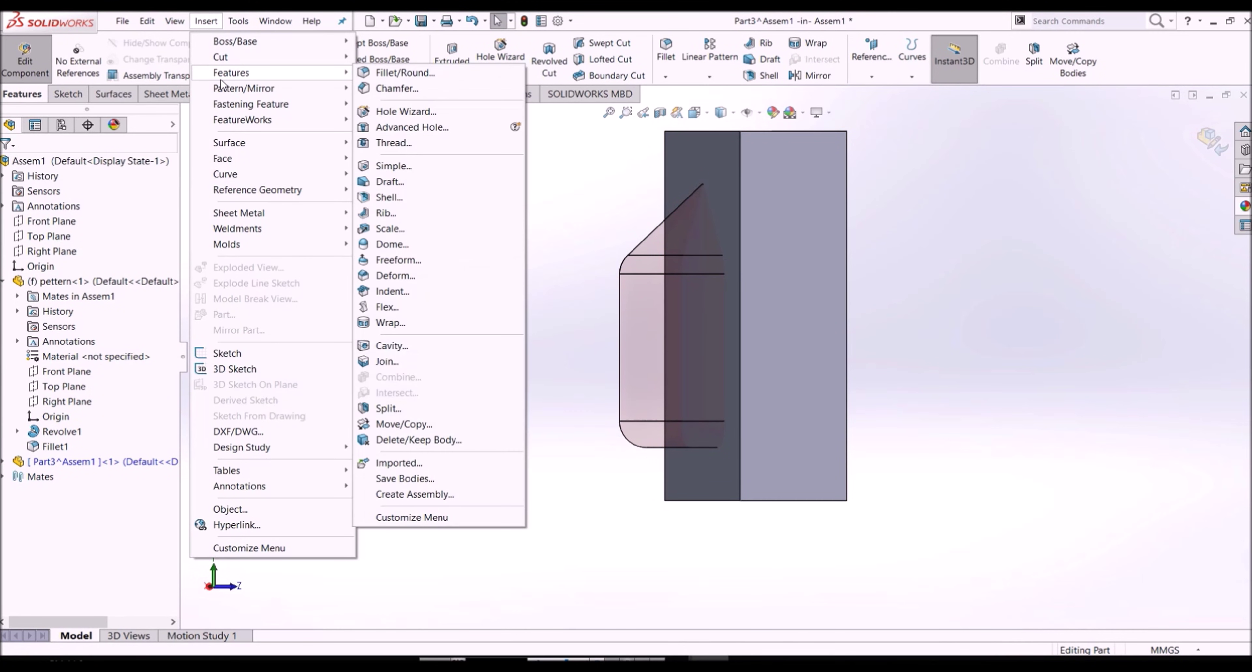
Cut a Cavity into the block using pattern<1> as the design component
key(Escape)
key(Escape)
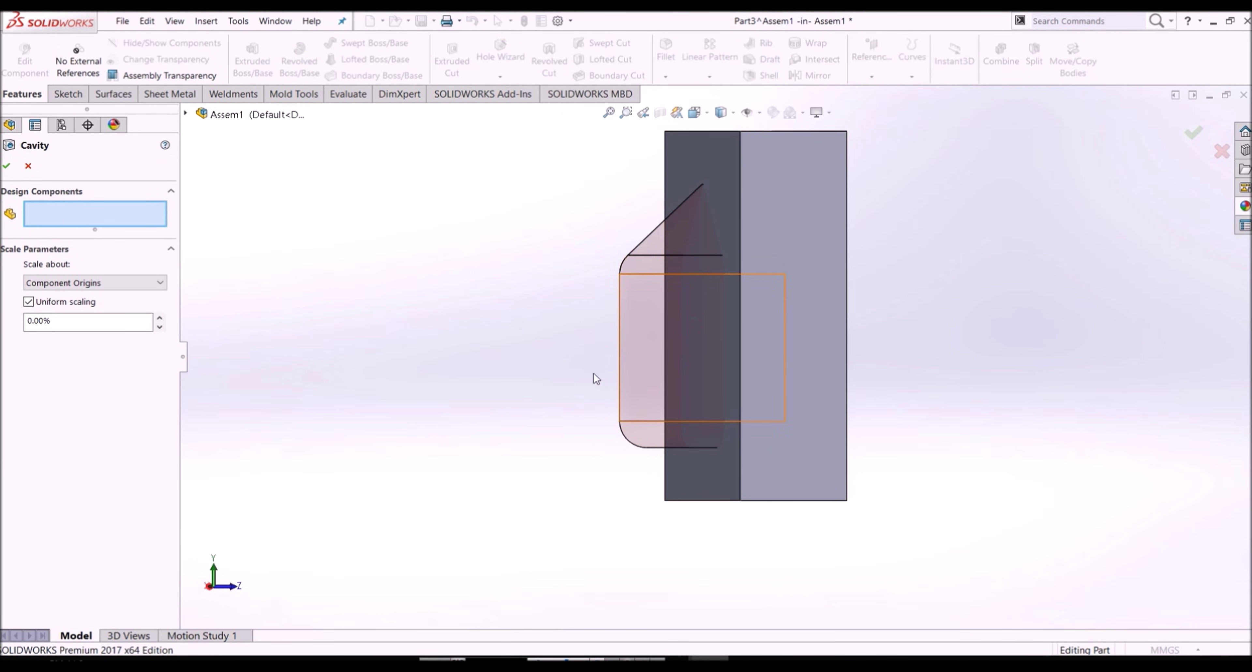
click(186, 114)
click(248, 235)
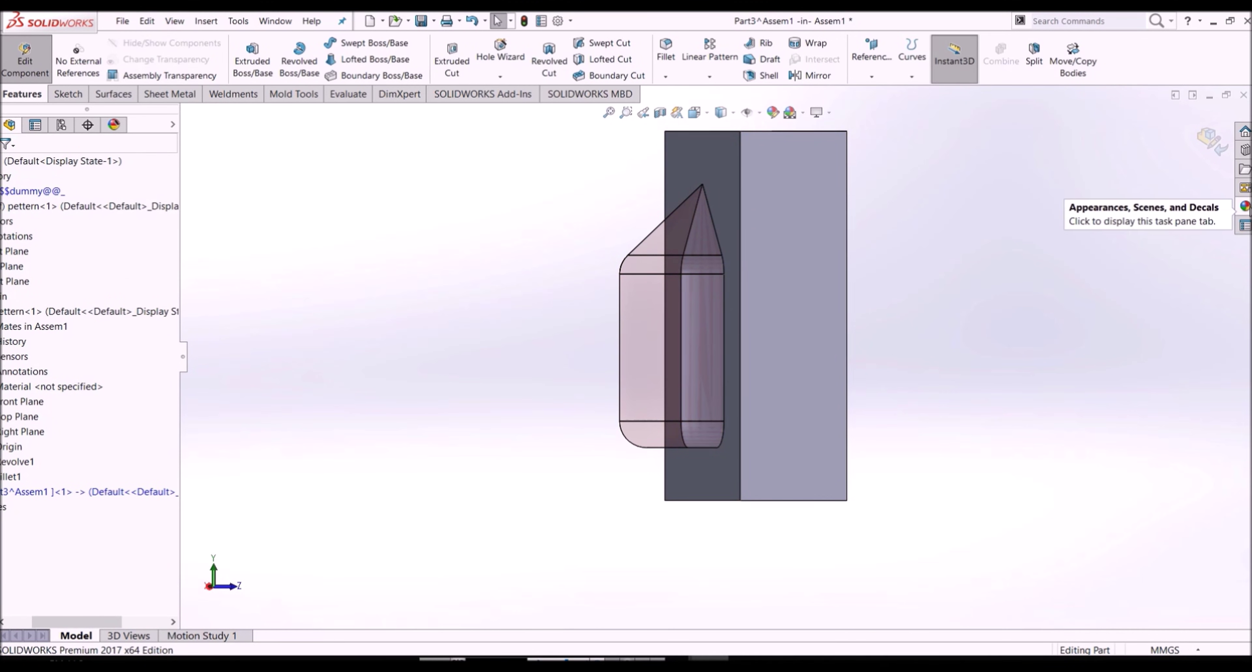
Choose green high gloss plastic for the block, then close the appearances pane
click(1244, 206)
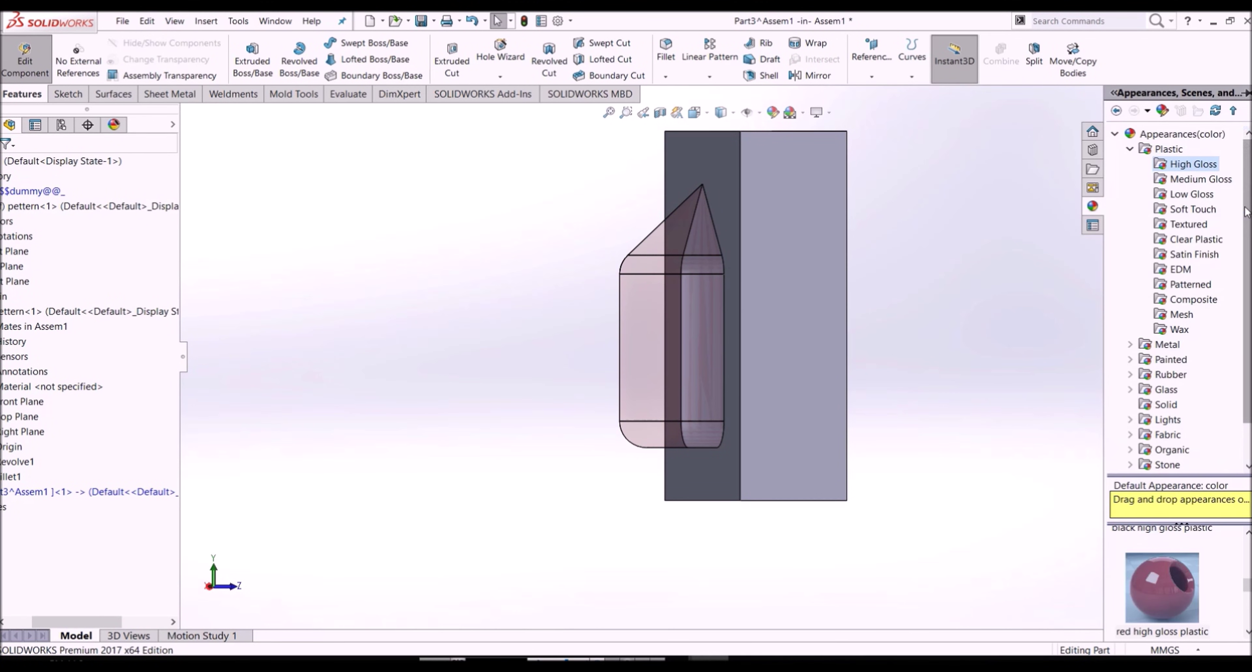
click(1181, 164)
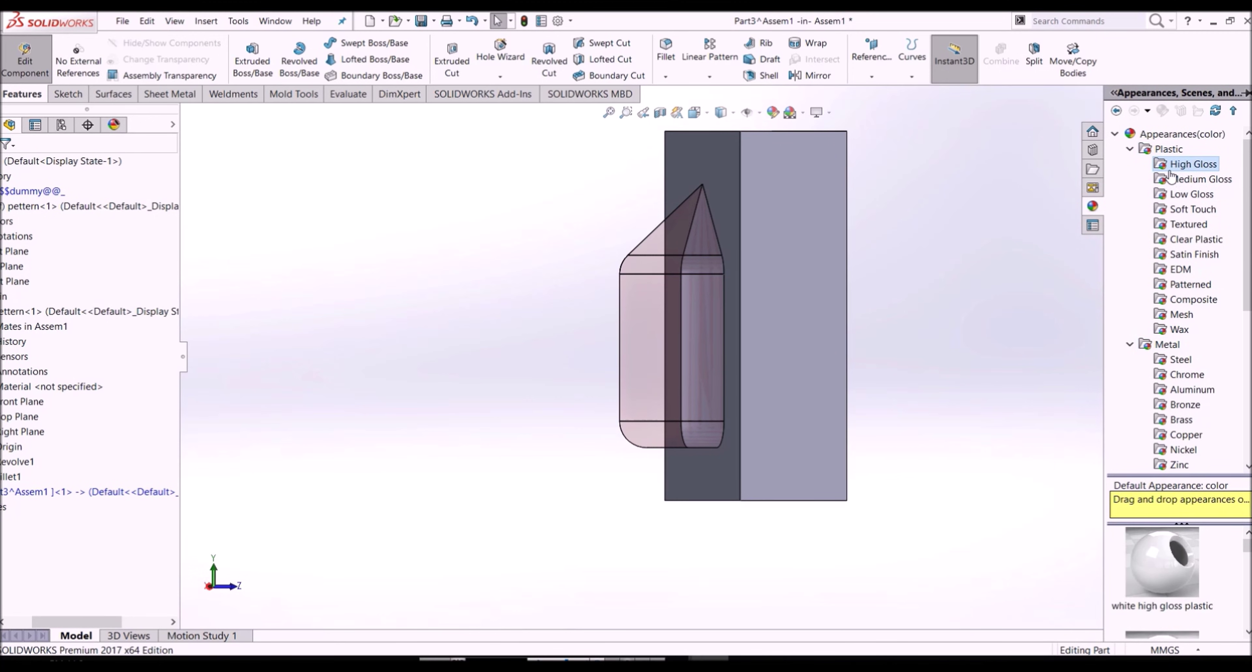
scroll(1156, 559, down, 1)
scroll(1159, 574, down, 1)
scroll(1161, 592, down, 1)
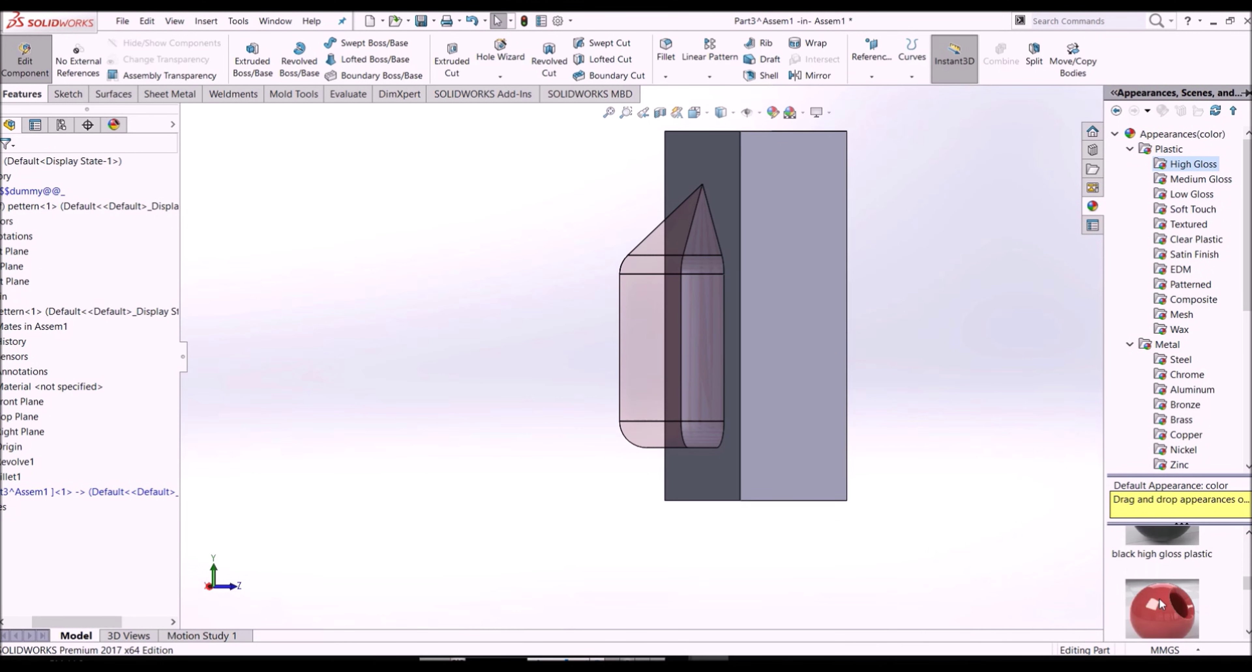
scroll(1161, 604, down, 1)
scroll(1160, 605, down, 1)
click(1159, 597)
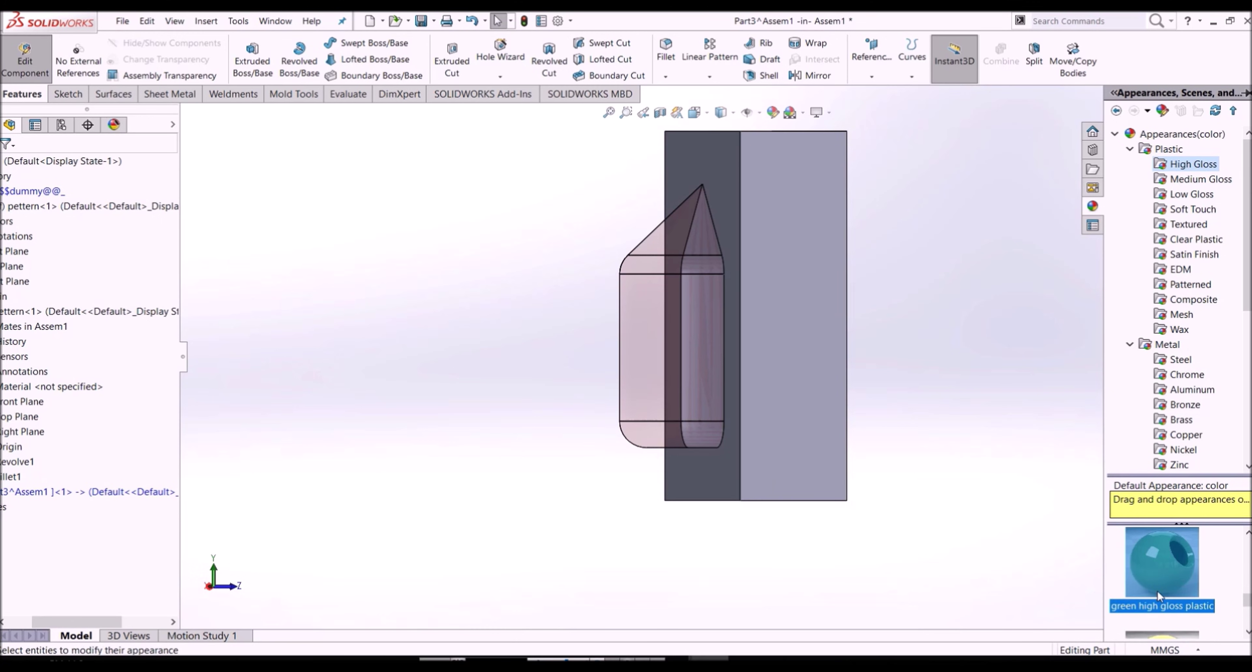
click(311, 420)
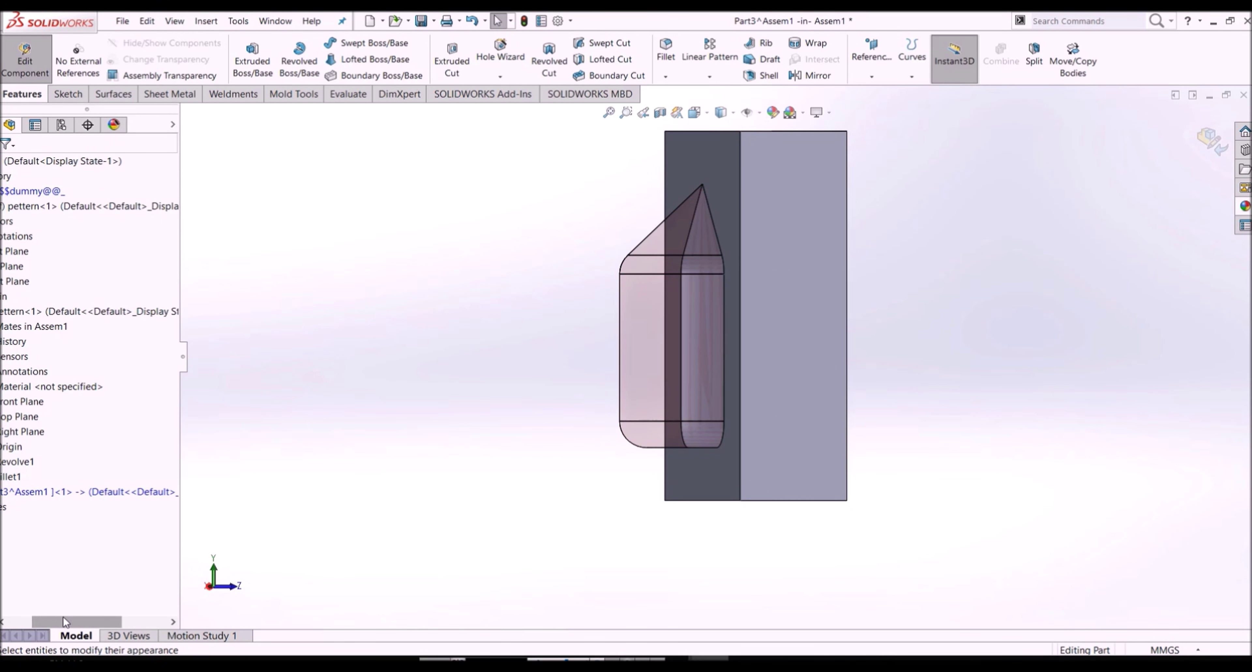
drag(73, 621, 48, 622)
Rename Part3 to 'cope box' and exit component editing back to Assem1
right_click(24, 491)
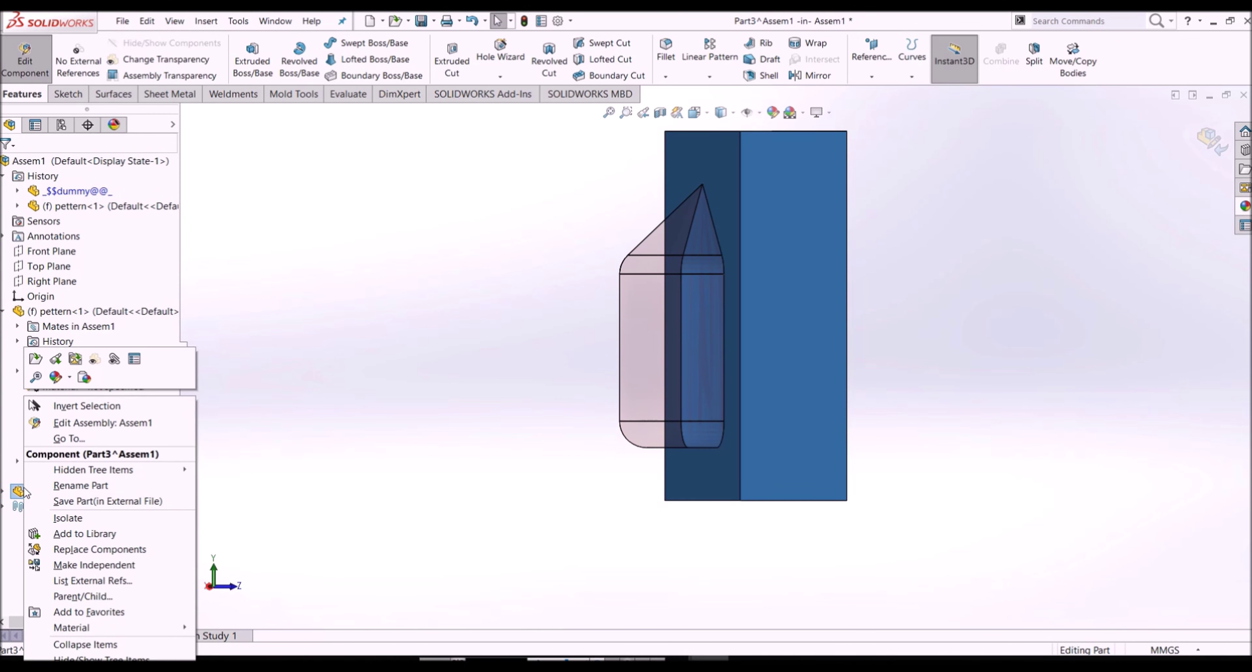
click(55, 486)
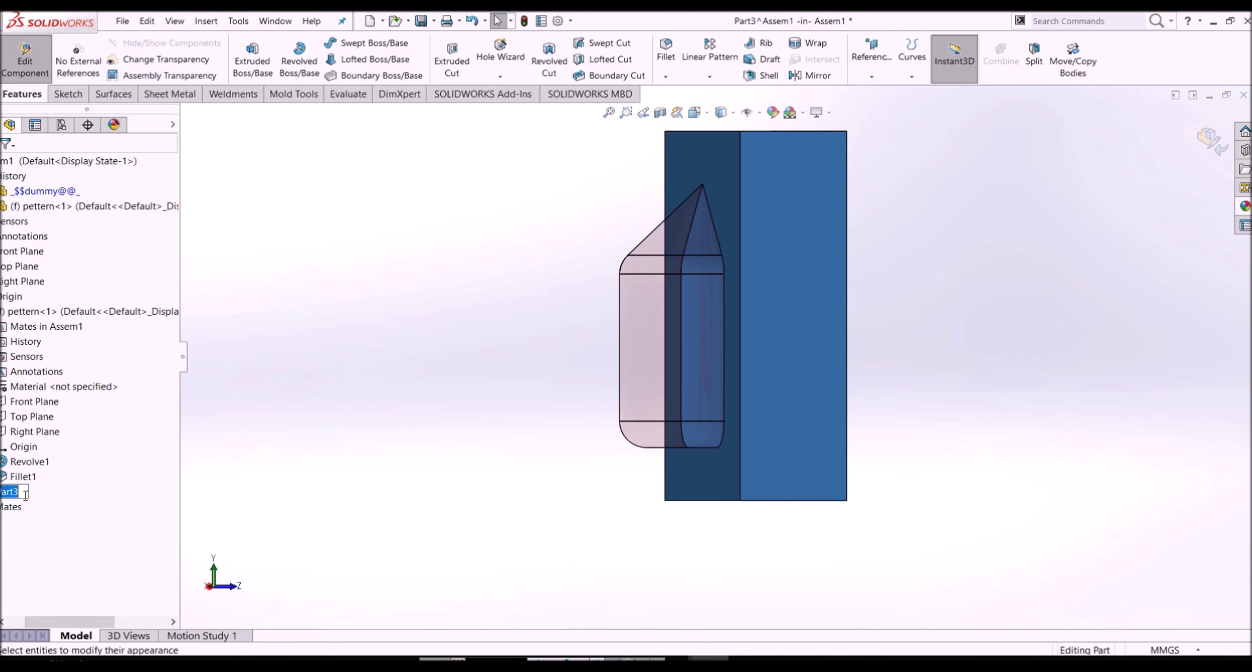
text(op)
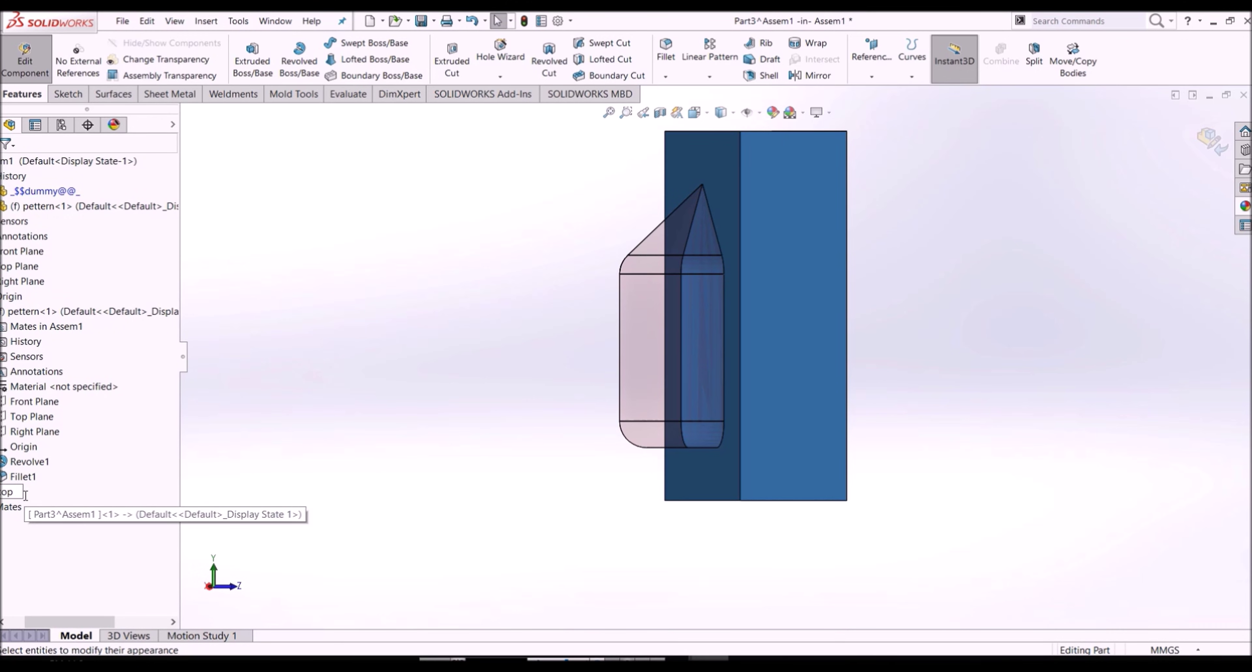
text(e)
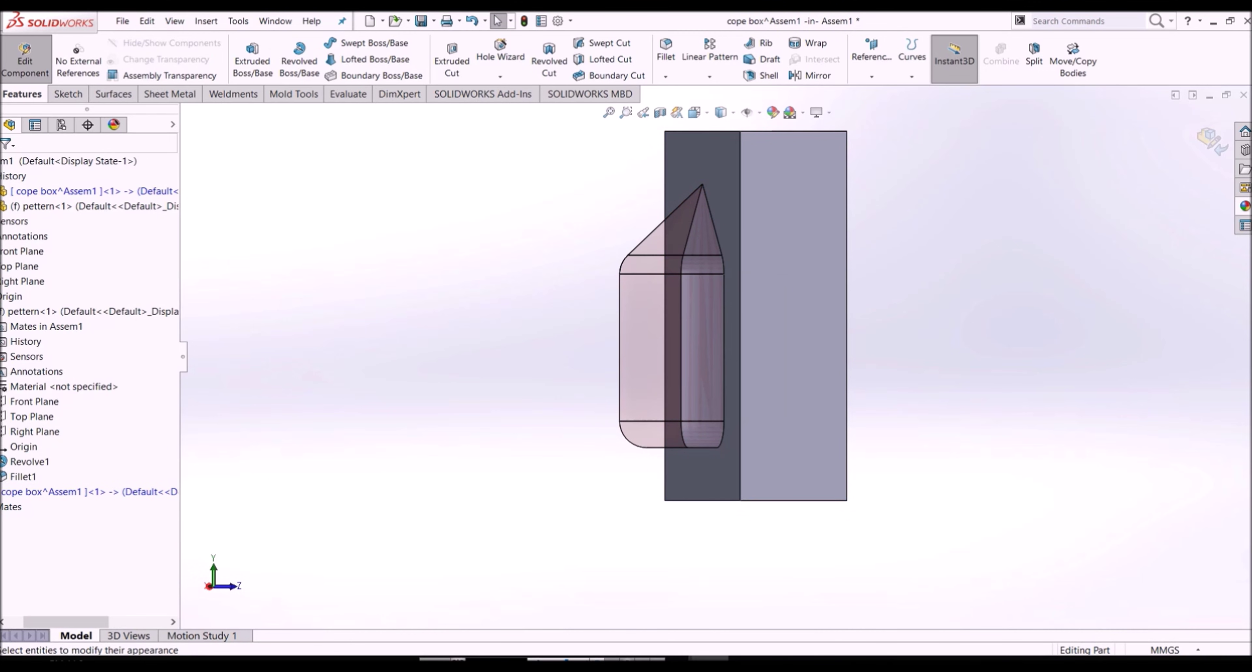
click(1210, 157)
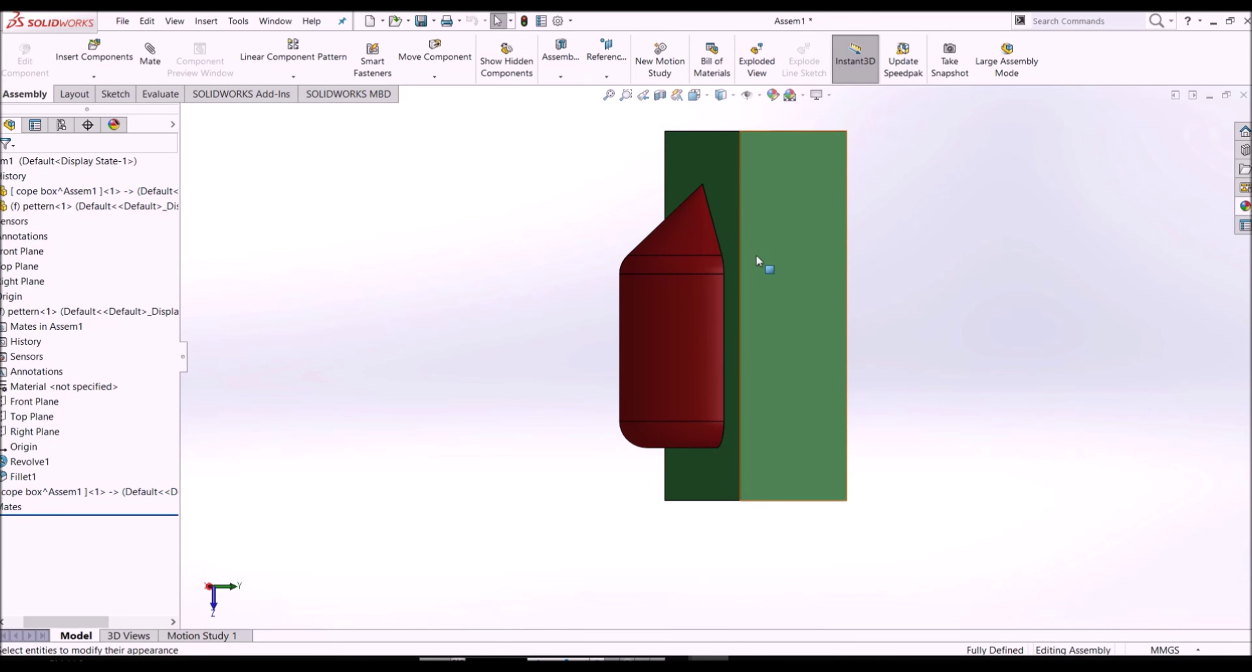
Insert a new part into the assembly and sketch on its Top Plane, viewed straight on
middle_drag(745, 287, 614, 550)
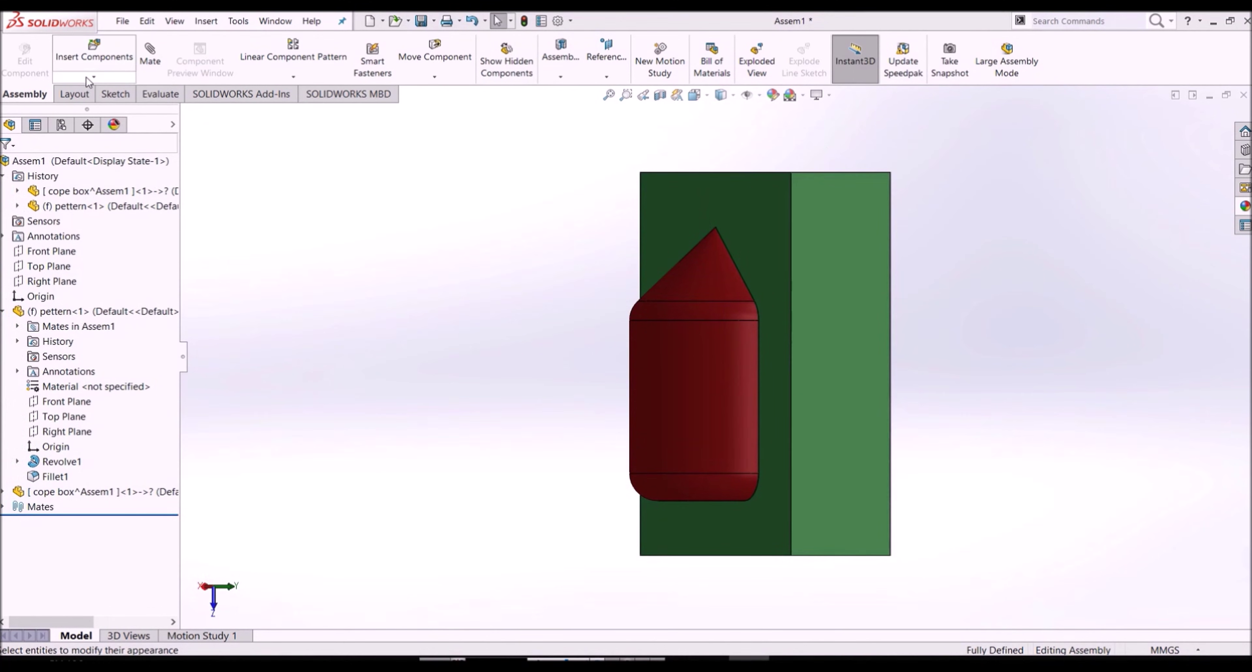
click(93, 78)
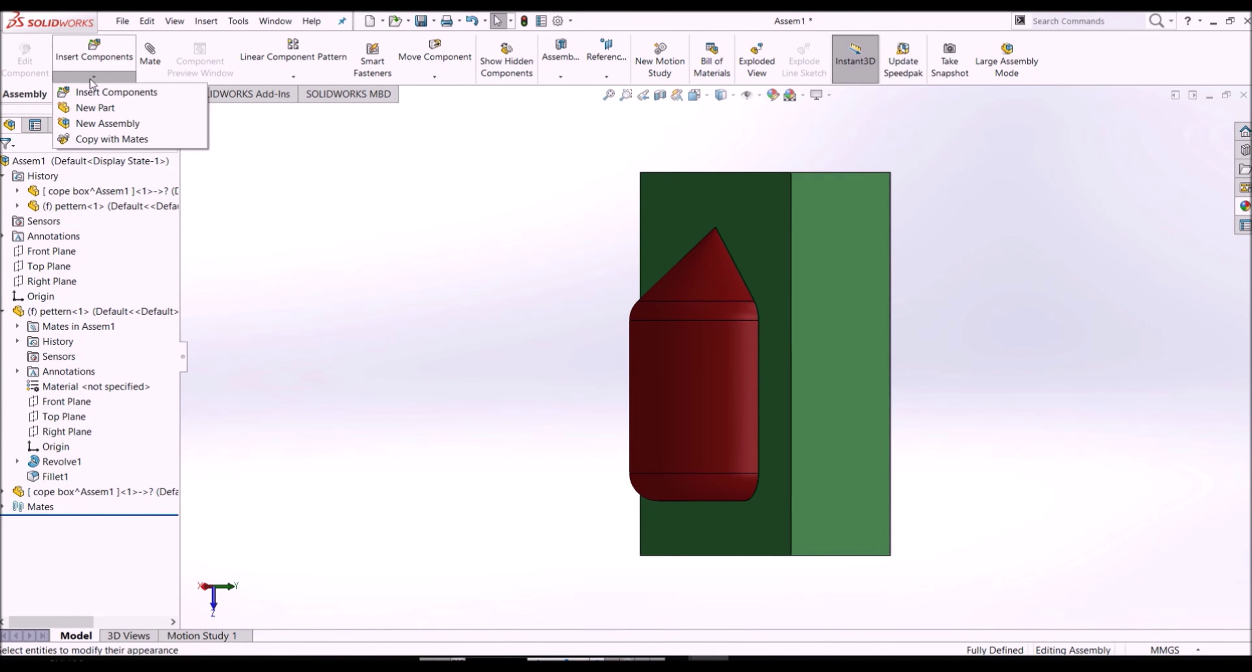
click(95, 108)
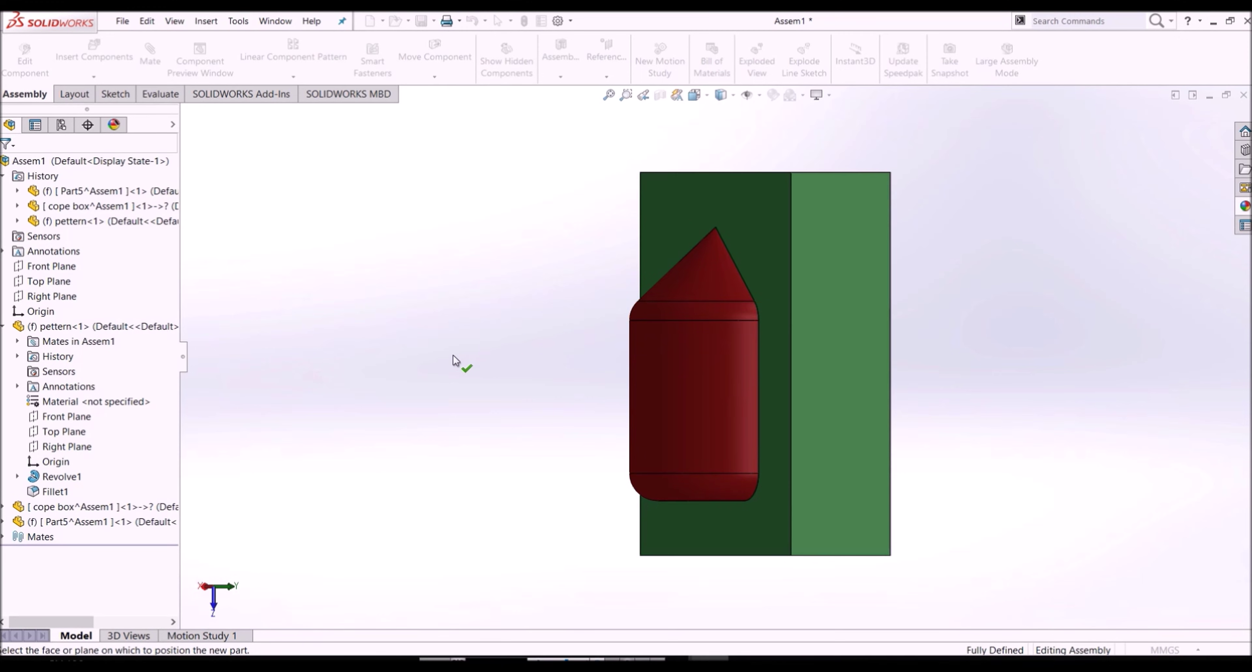
click(50, 432)
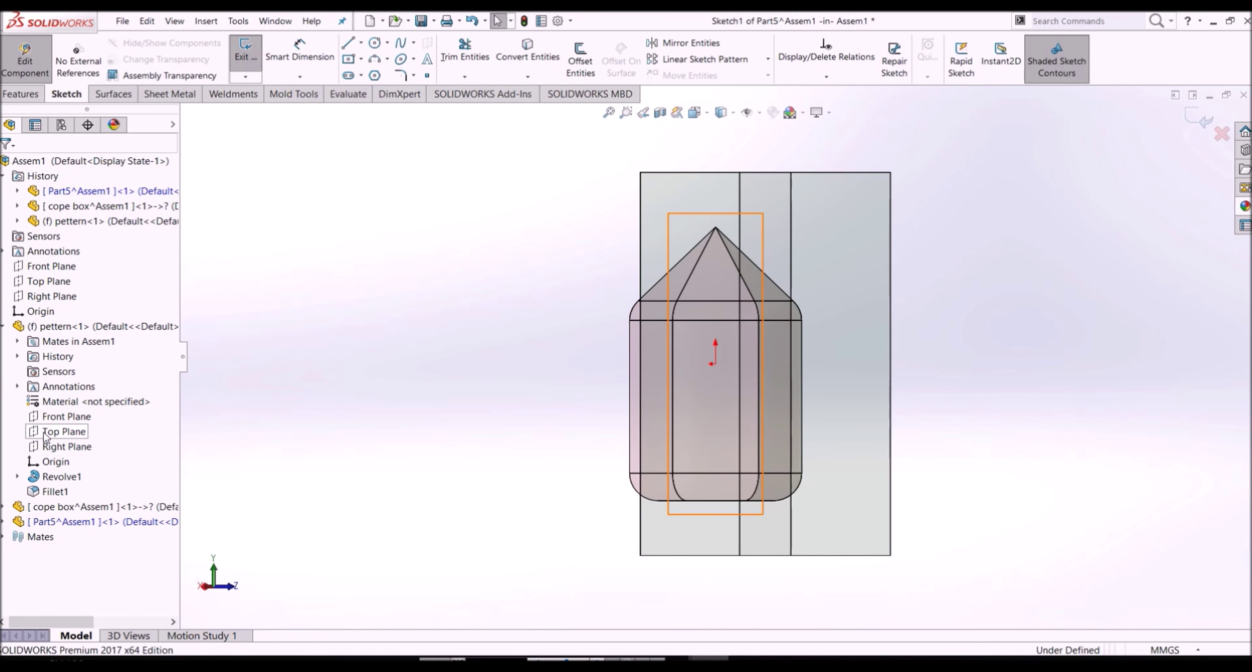
click(695, 112)
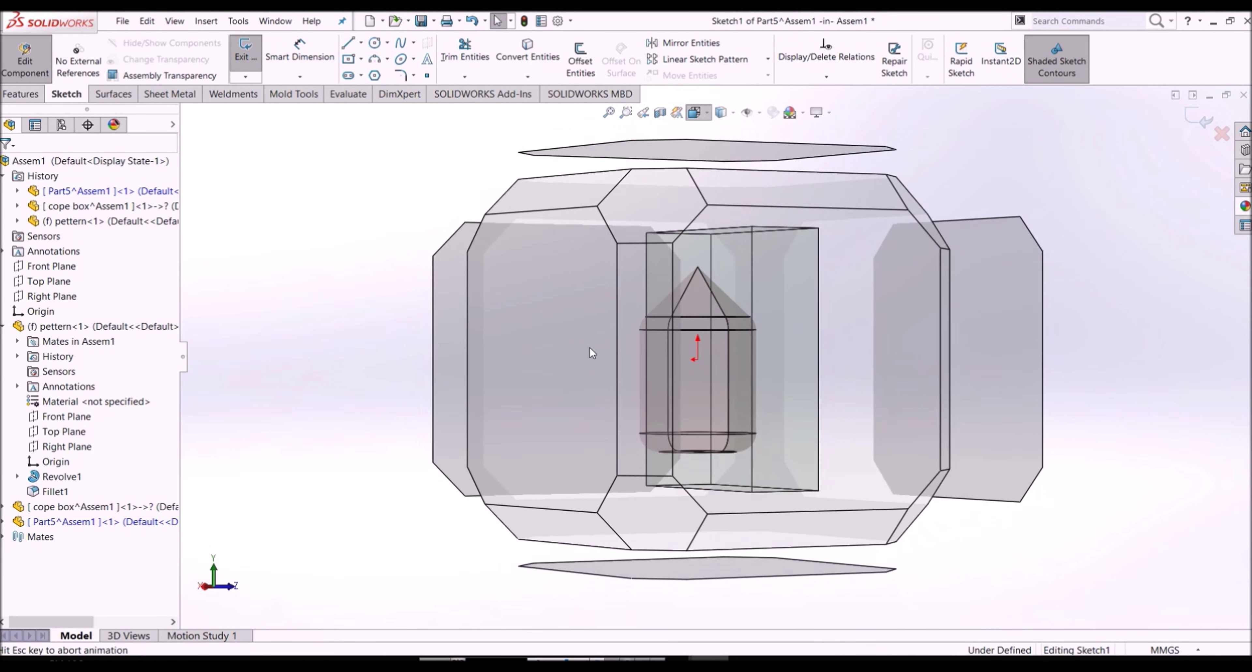
click(581, 384)
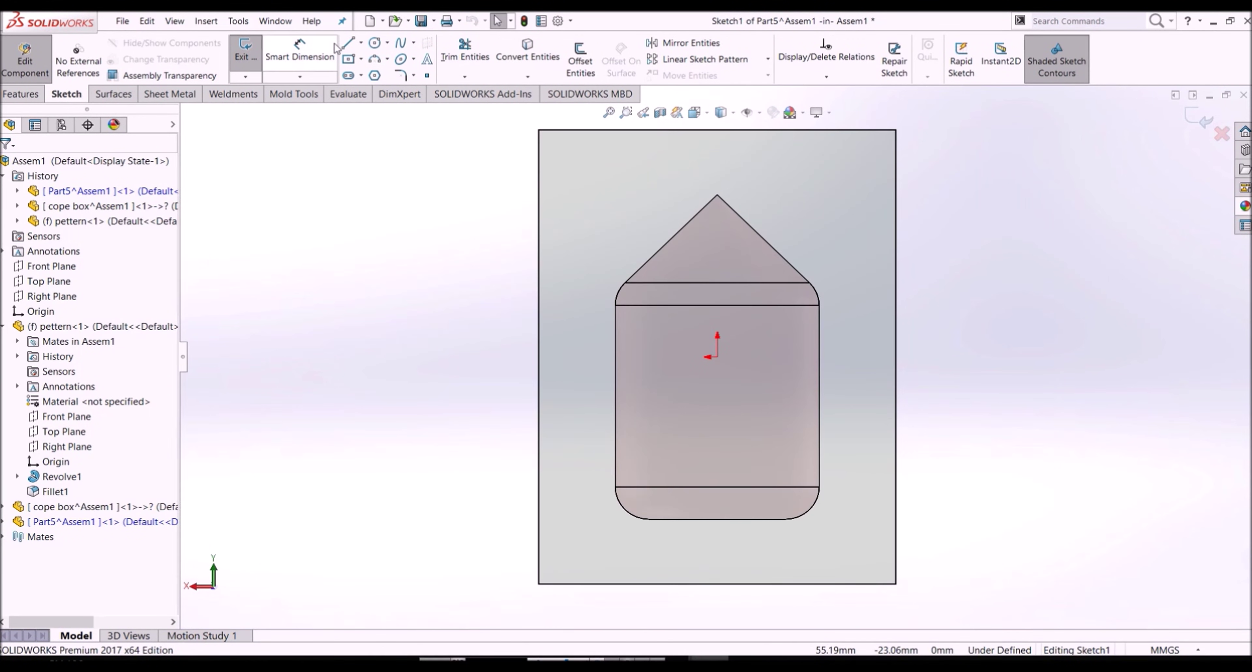
Draw a 140 × 105 mm centre rectangle from the origin to the box corner, then exit the sketch
click(348, 59)
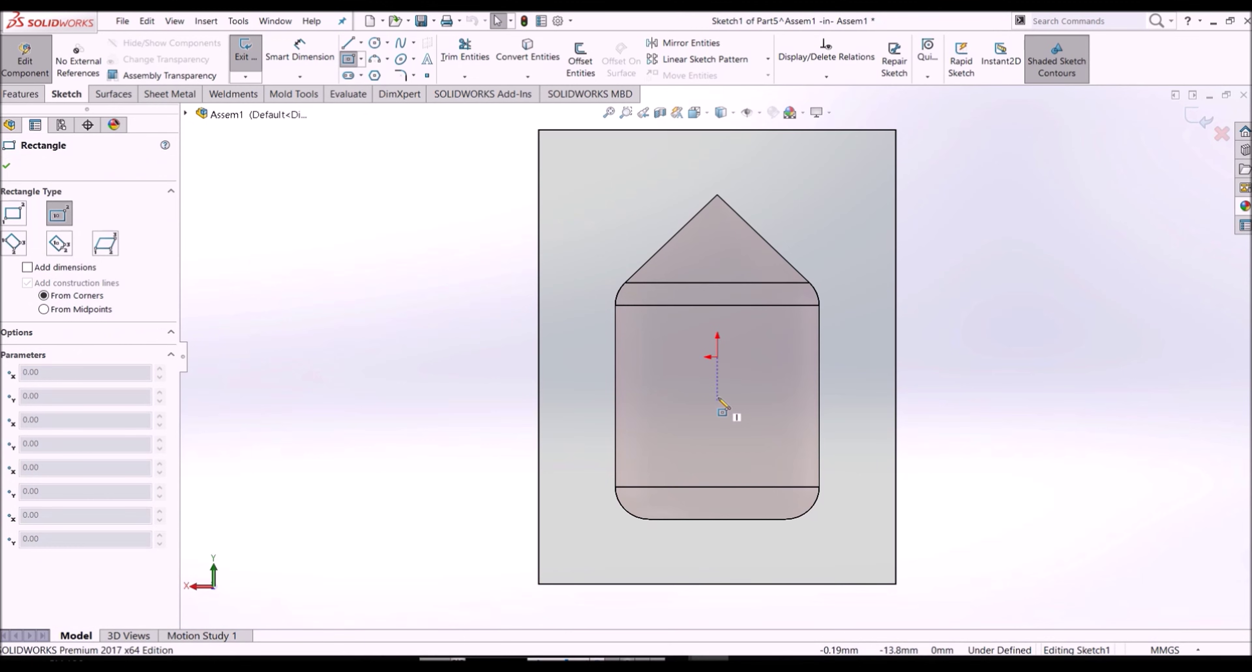
click(717, 357)
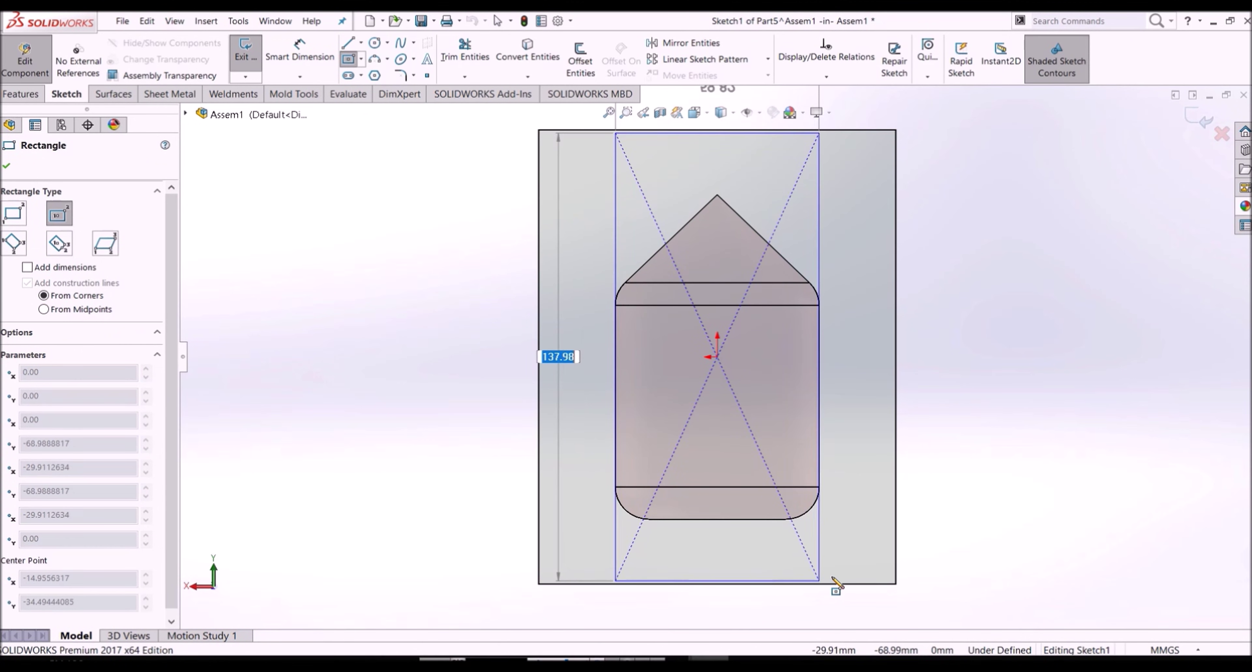
click(896, 585)
right_click(893, 590)
click(913, 548)
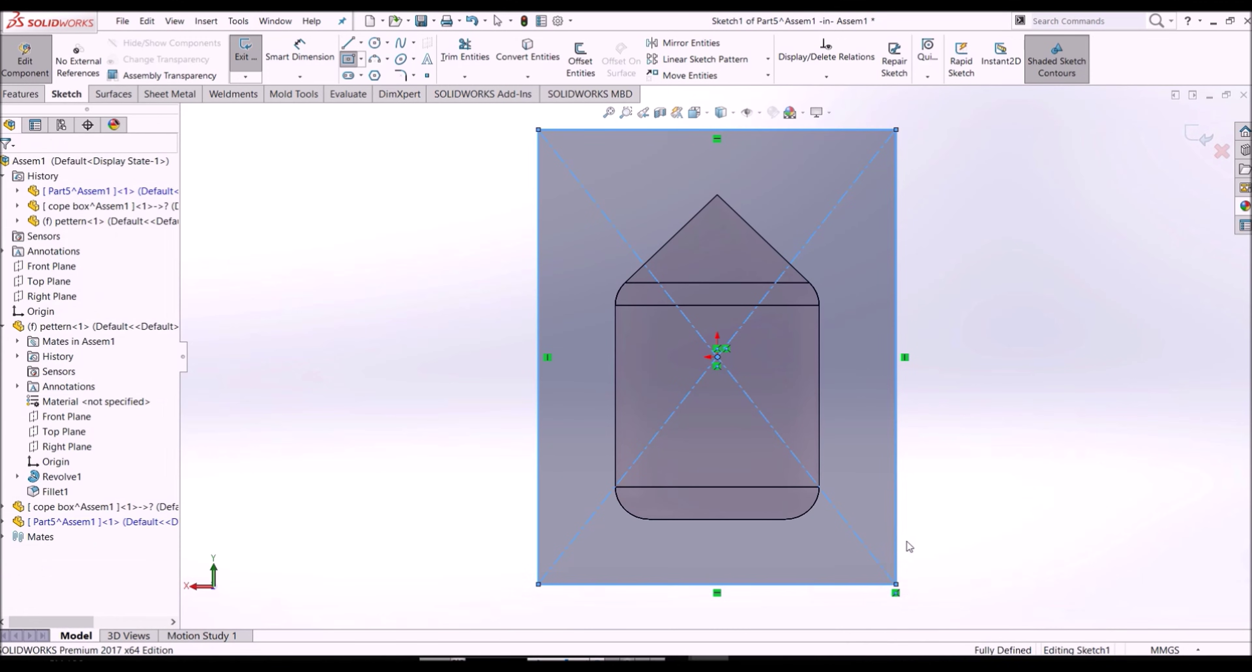
click(234, 49)
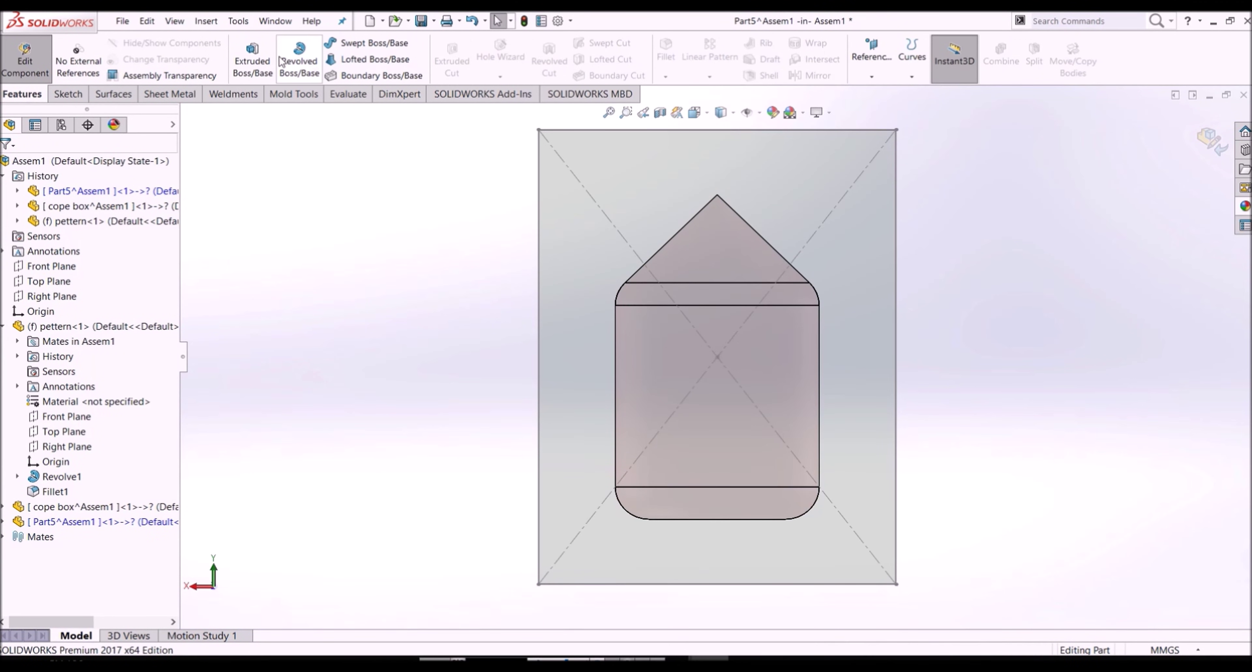
Extrude the rectangle 40 mm Blind, reversed away from the cope box
click(252, 59)
click(540, 360)
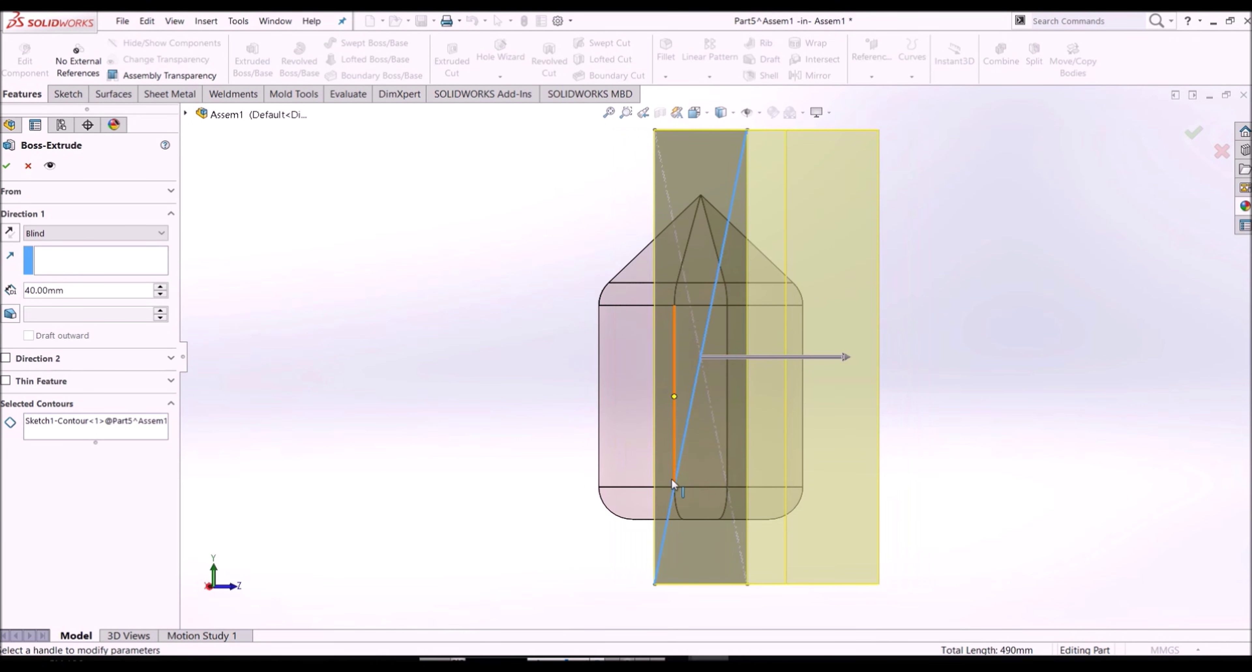
click(11, 231)
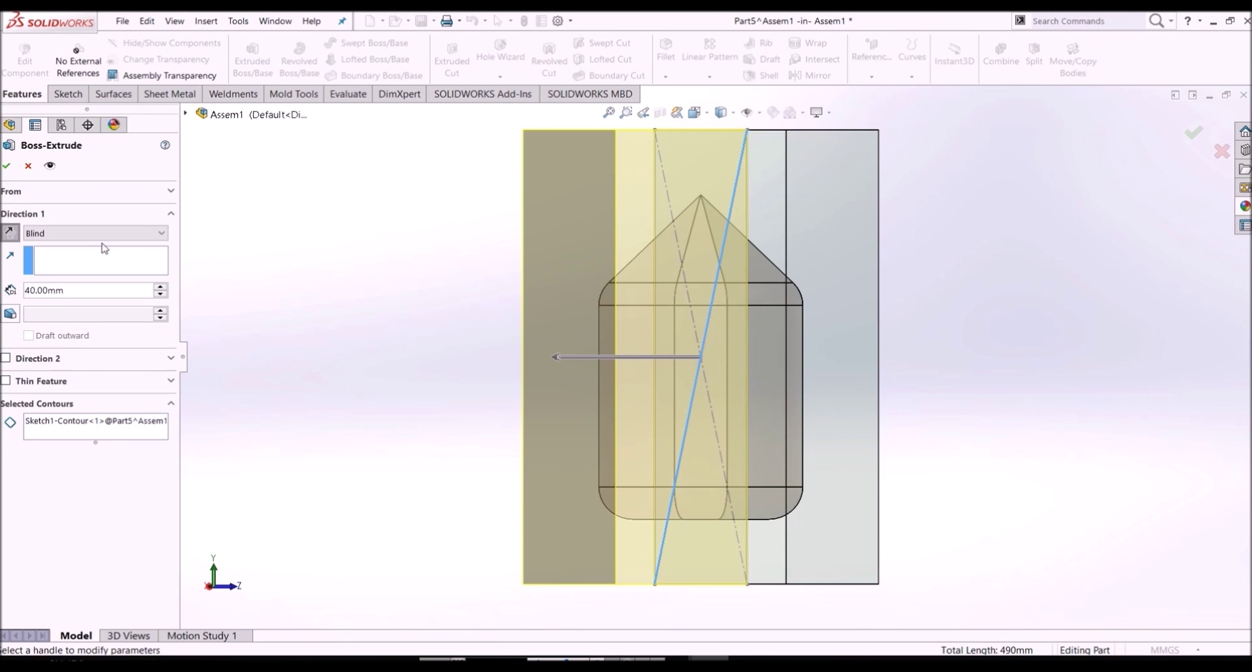
click(8, 166)
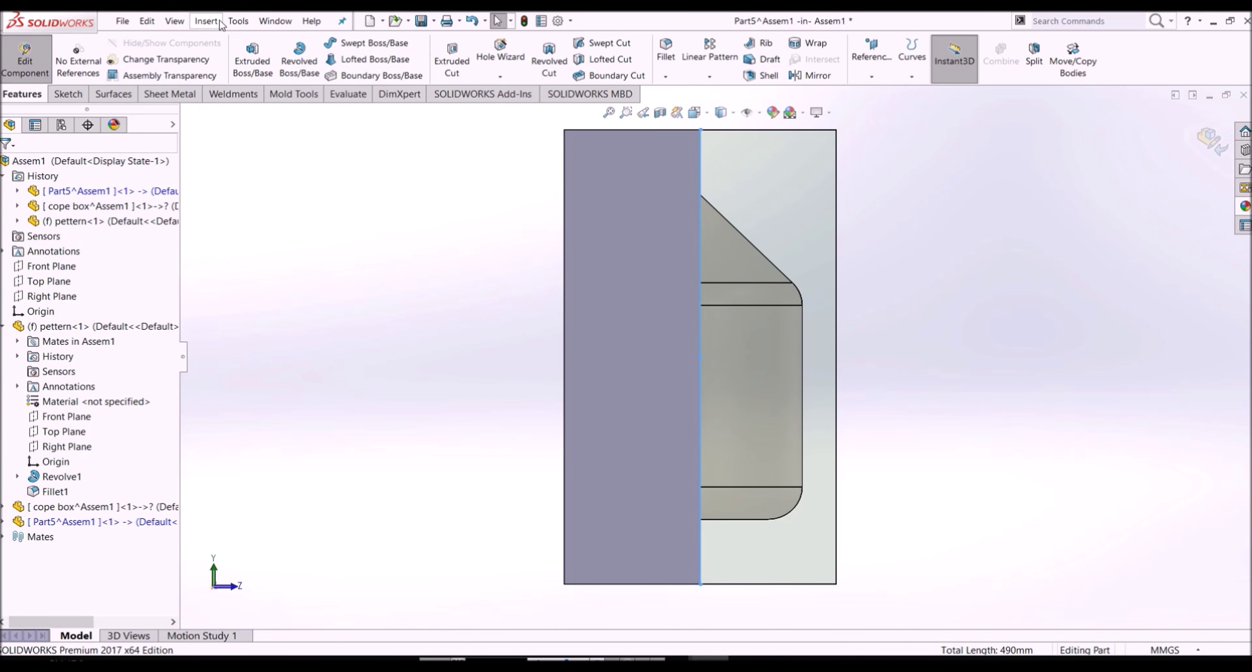
Cut a Cavity into Part5 using the pattern component as the design shape
click(207, 21)
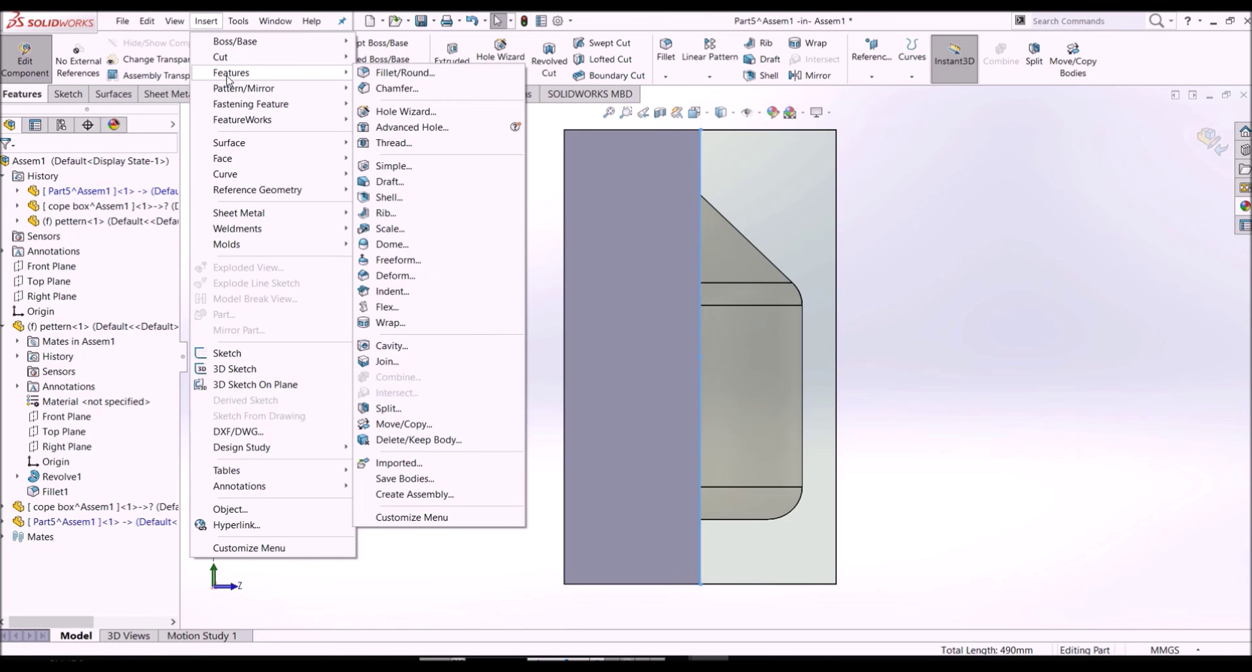
click(386, 349)
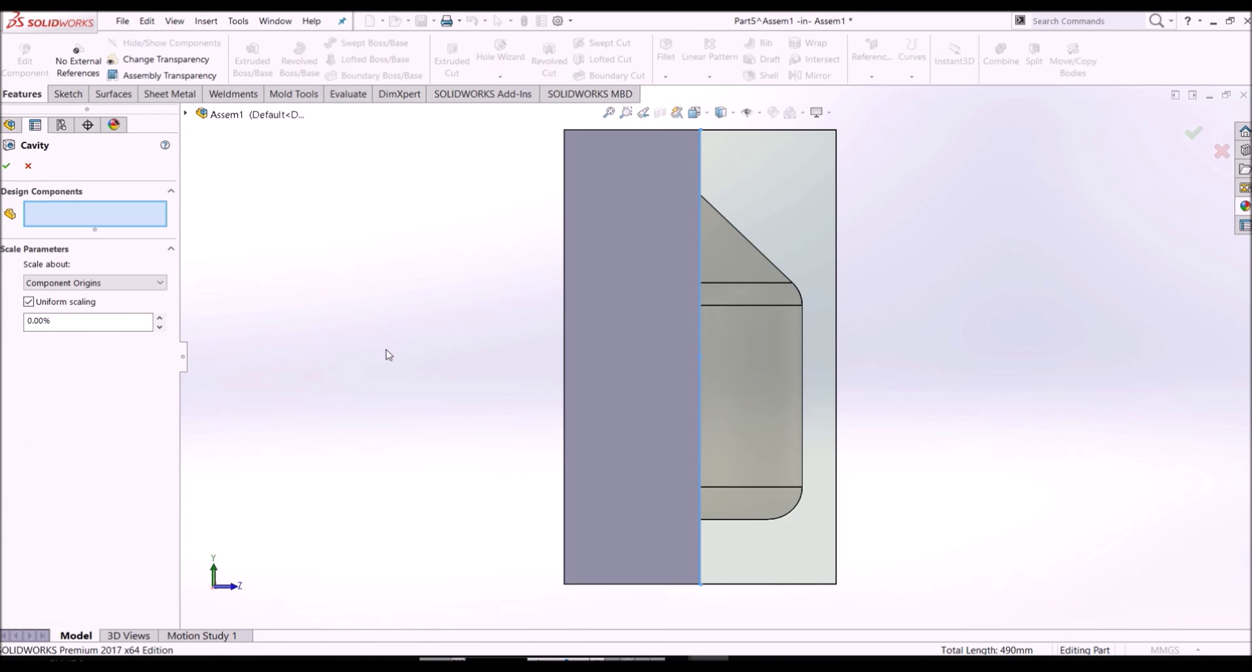
click(186, 114)
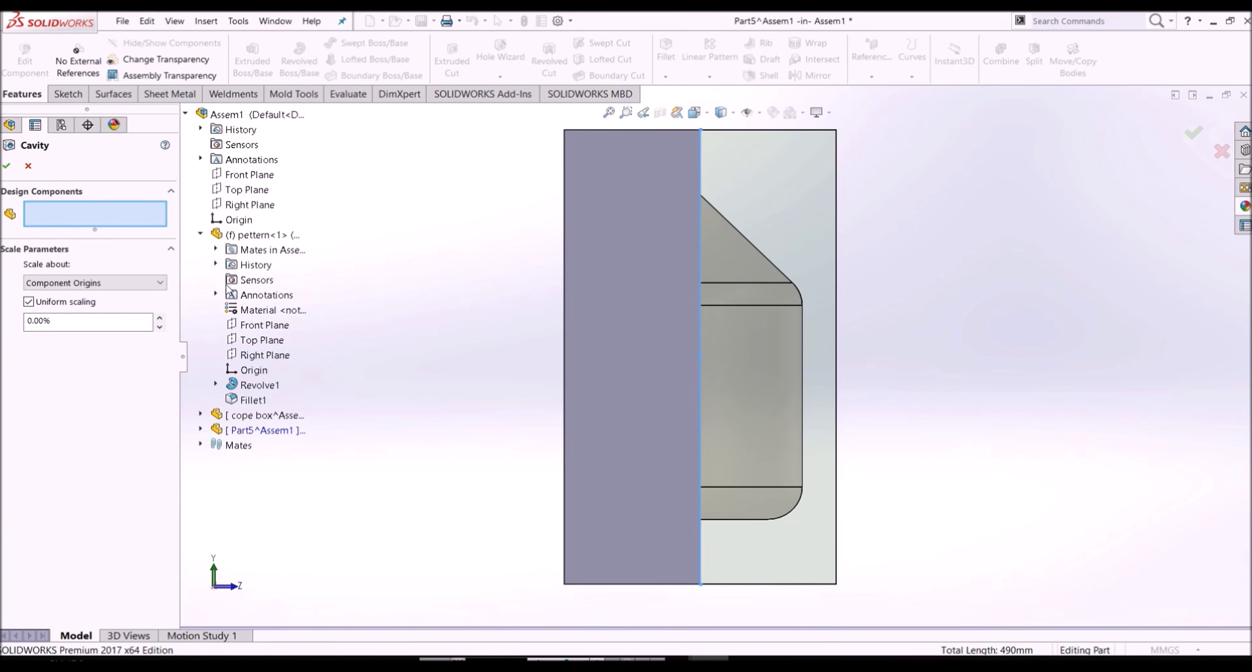
click(244, 236)
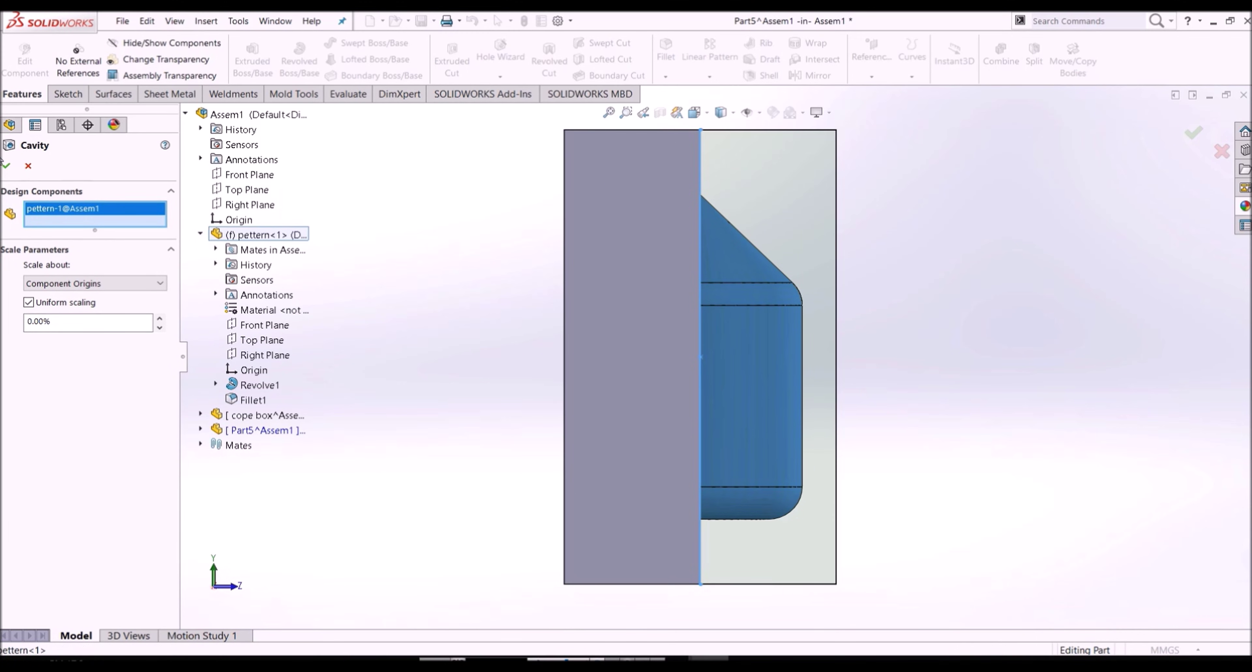
click(9, 168)
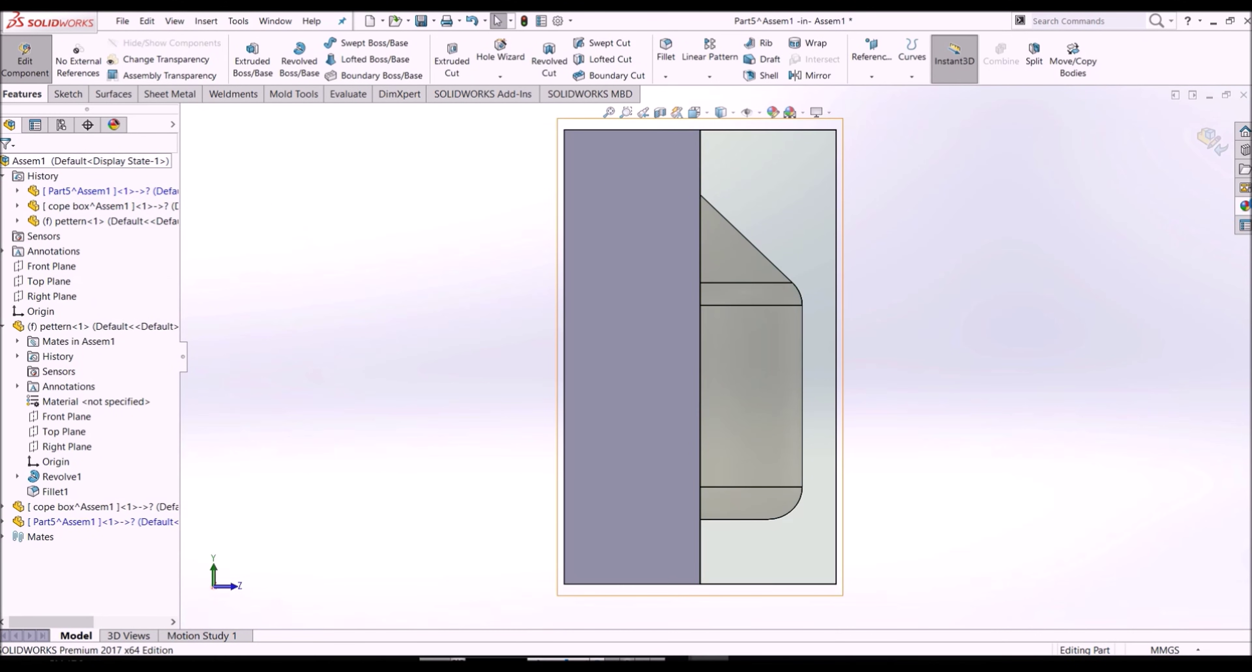
click(1244, 210)
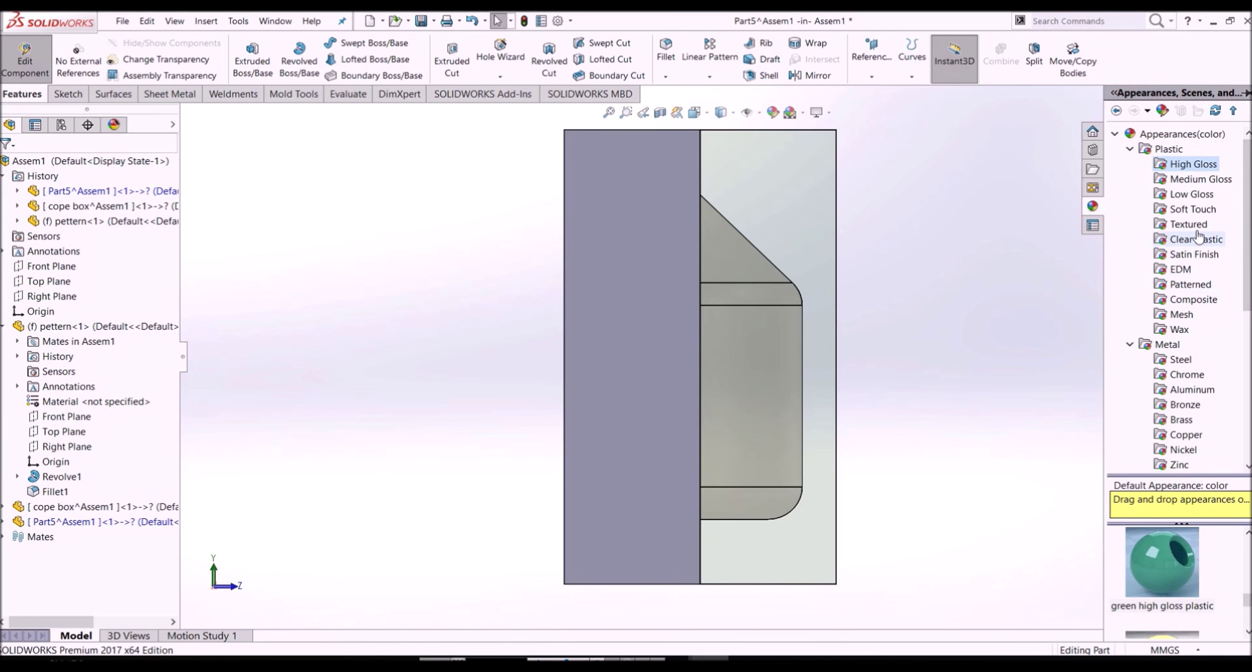
Apply the yellow high gloss plastic appearance to Part5
scroll(1175, 624, down, 1)
click(1175, 591)
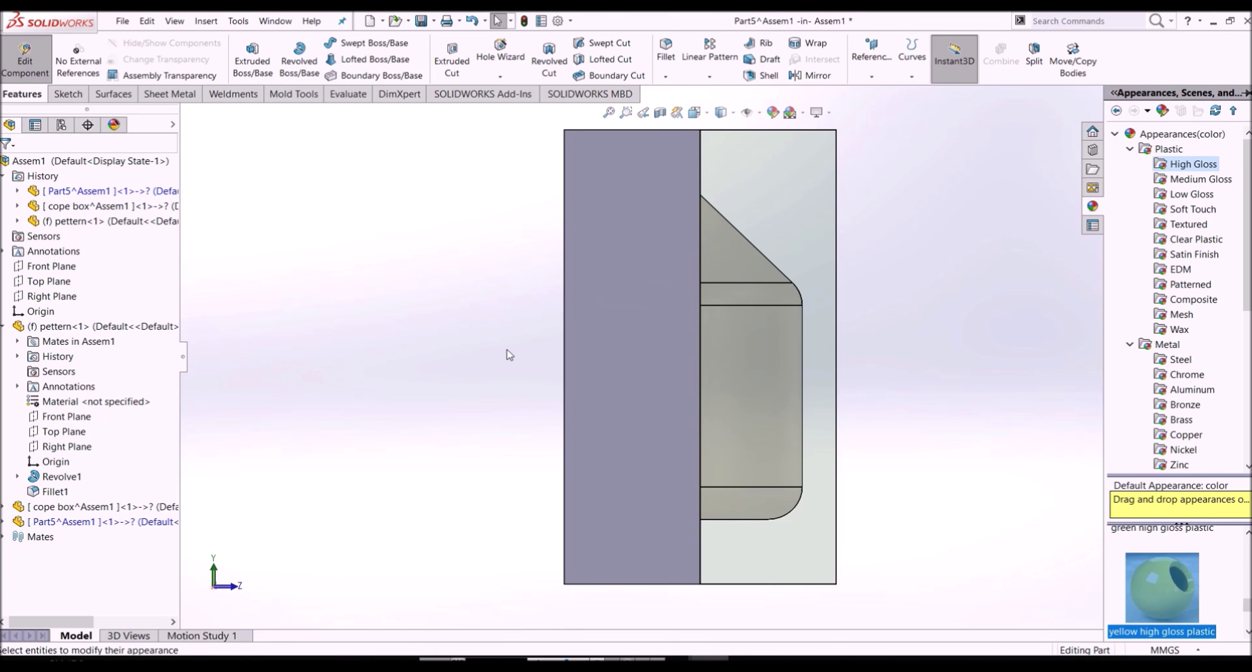
click(469, 354)
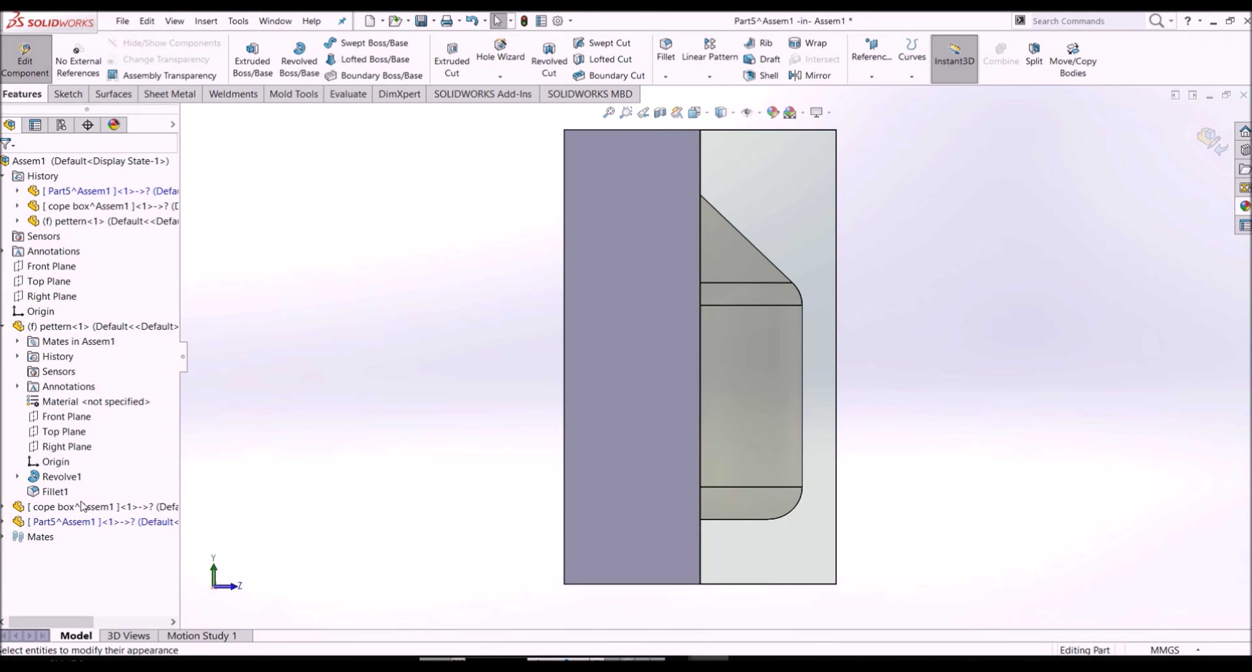
Rename Part5 to 'drag box' and return to editing Assem1
right_click(66, 524)
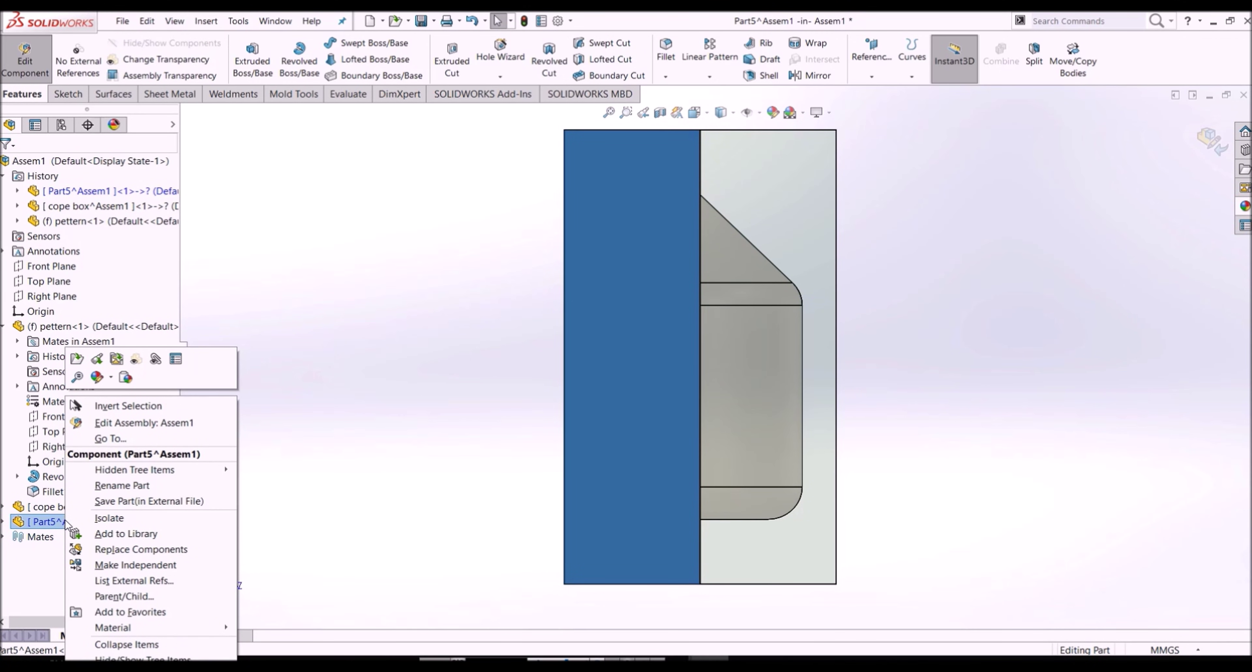
click(108, 486)
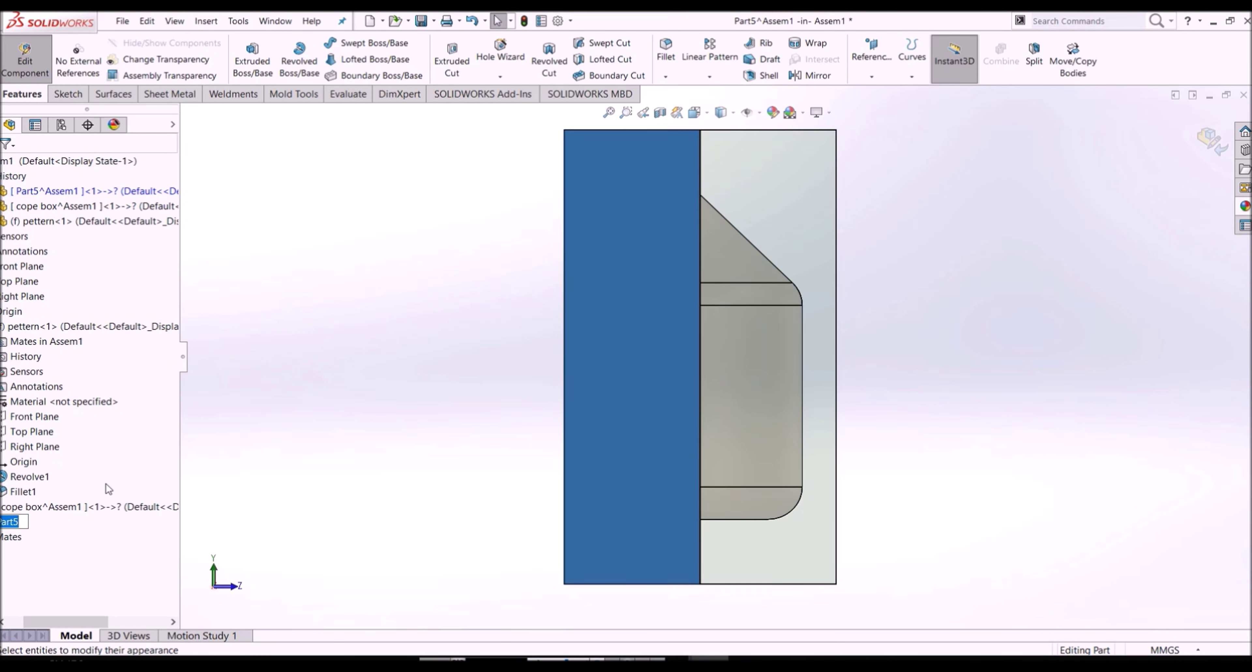
text(ra)
text(g)
text(box)
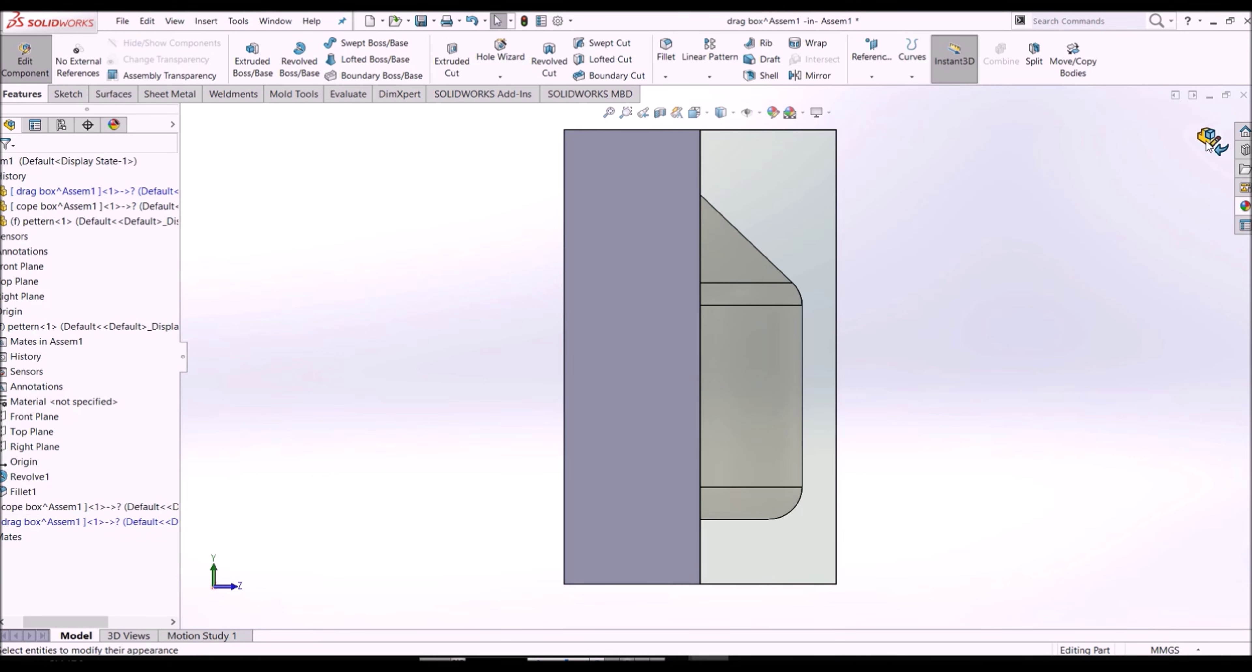
click(1209, 145)
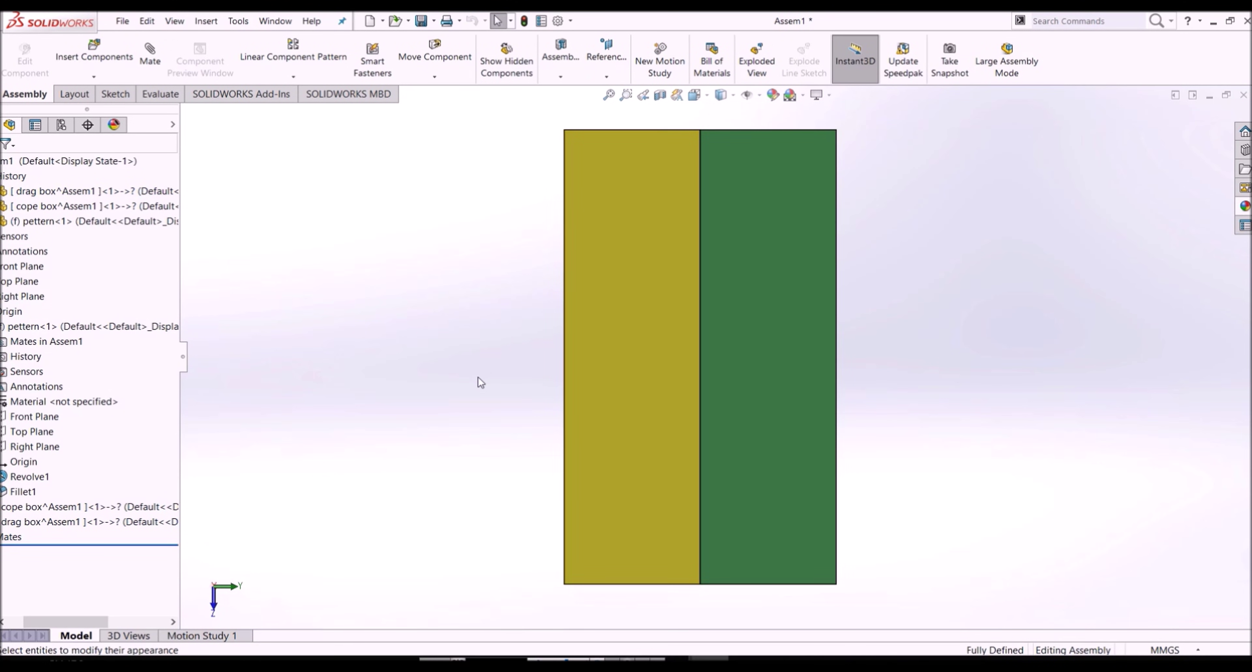
Orbit the assembly into 3D views and select the yellow drag box
key(ctrl+1)
middle_drag(665, 458, 686, 381)
mouse_move(640, 299)
middle_down()
mouse_move(642, 443)
mouse_move(628, 459)
middle_up()
key(Left)
key(Left)
key(Left)
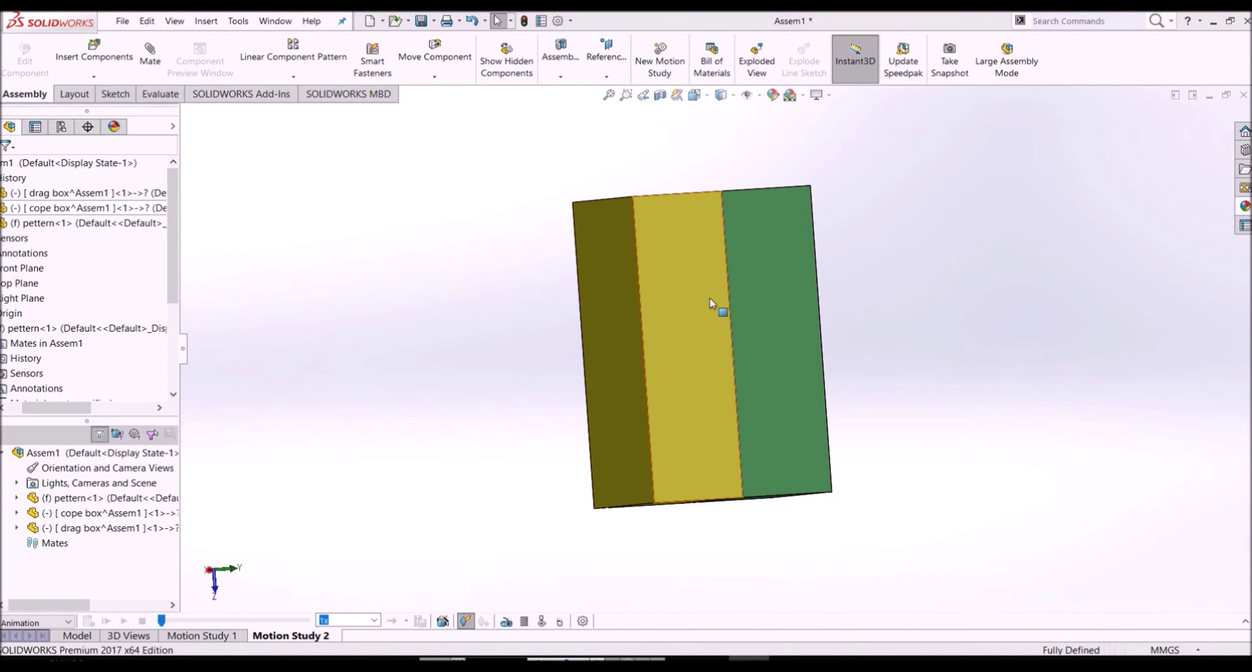
click(678, 442)
key(Left)
key(Left)
key(Left)
key(Left)
key(Up)
key(Up)
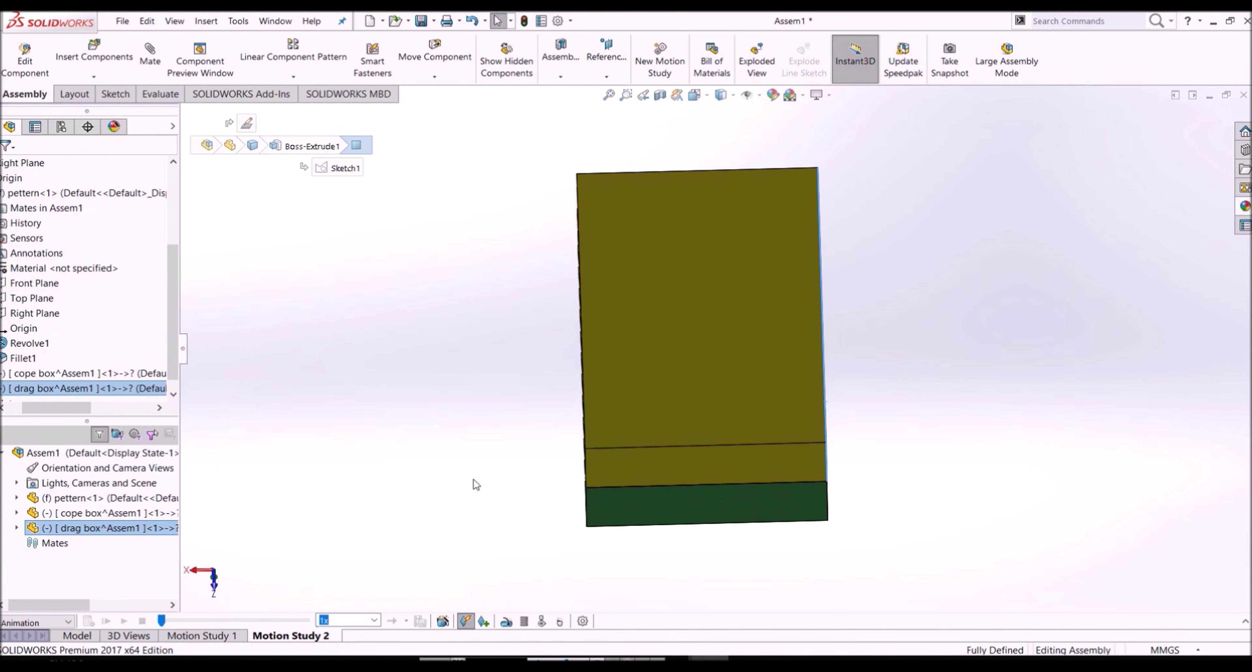
key(Up)
key(Up)
key(Left)
key(Left)
key(Left)
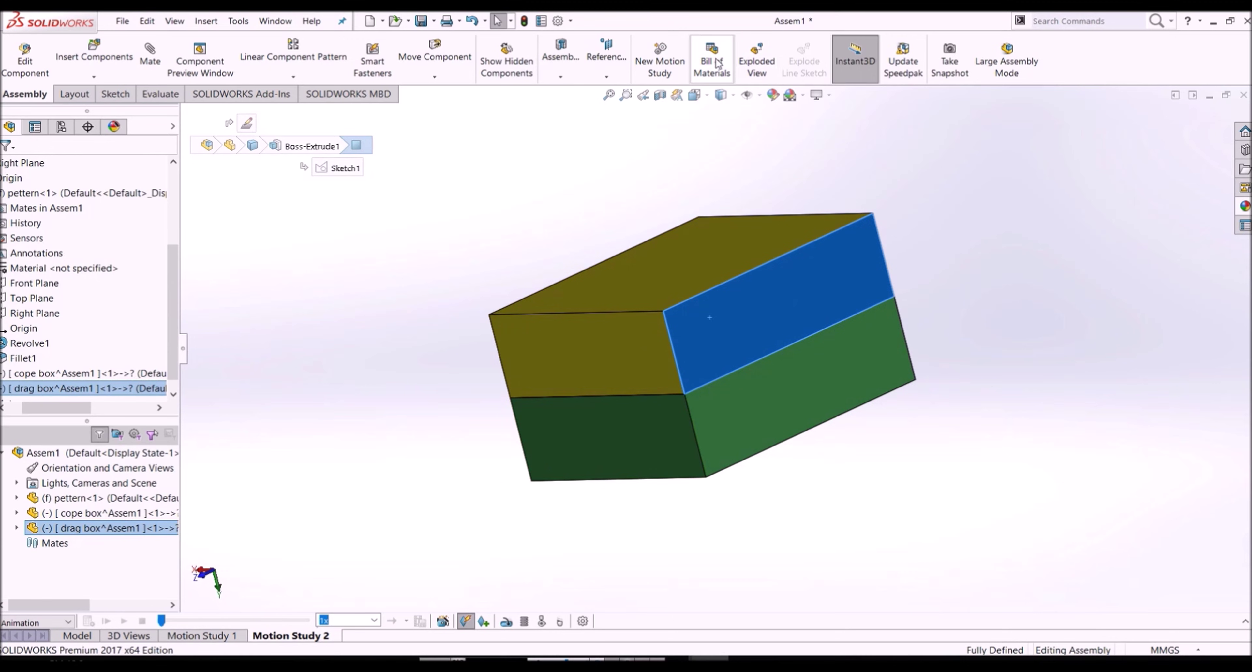
Start an exploded view and lift the drag box upward as the first step
click(755, 63)
click(700, 304)
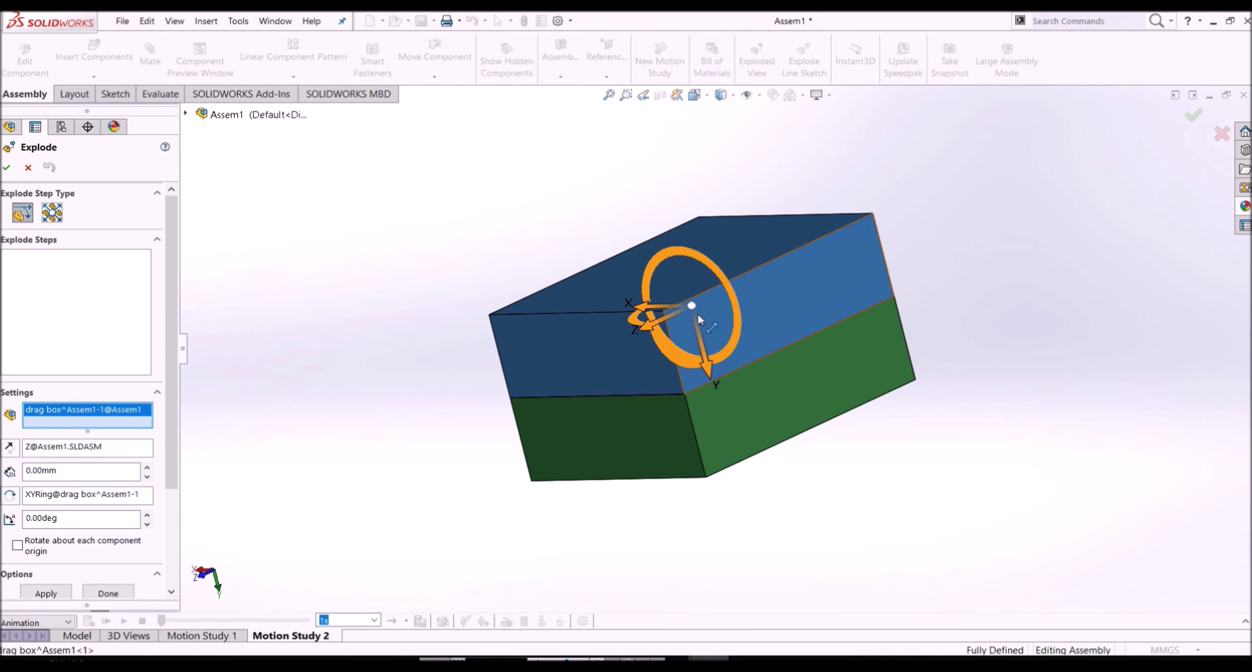
drag(698, 321, 666, 191)
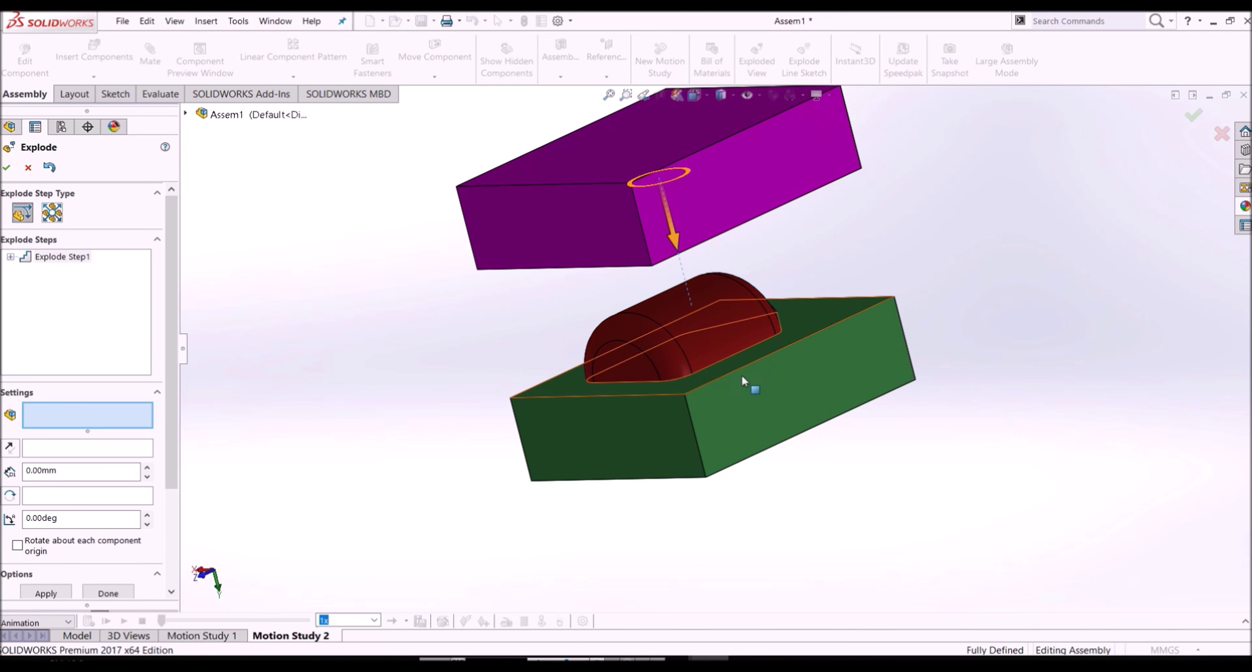
Move the cope box downward as the second explode step
click(712, 388)
drag(719, 416, 719, 450)
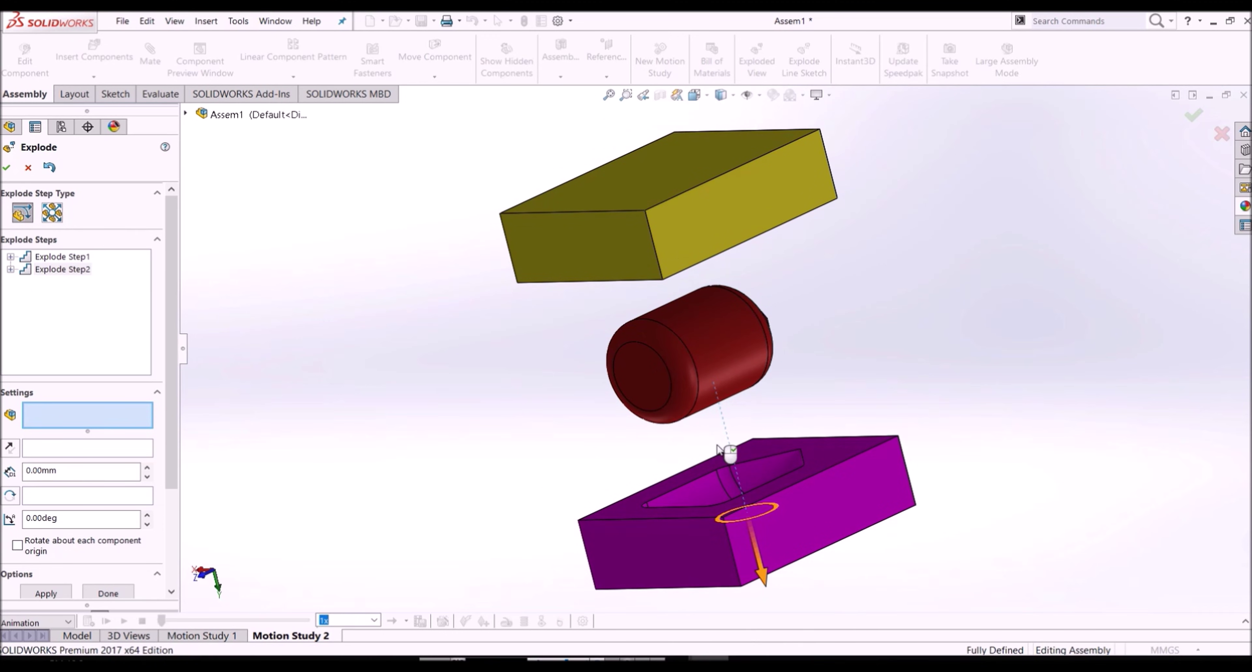
middle_drag(719, 450, 637, 481)
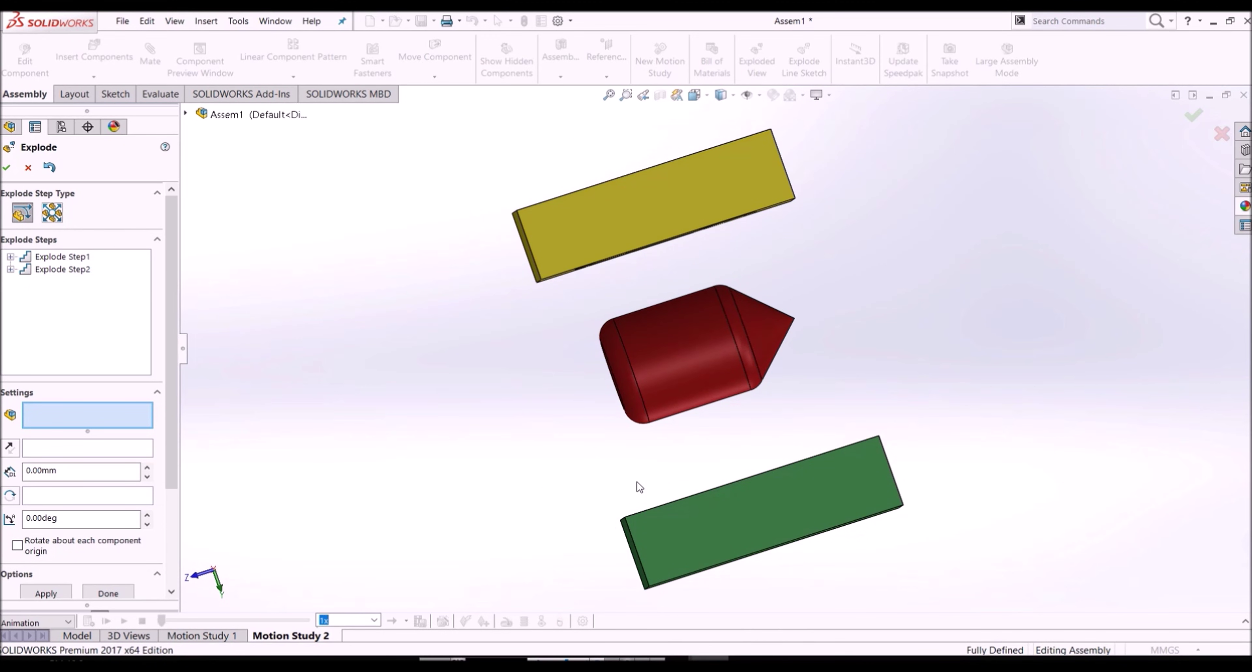
key(Left)
key(Down)
key(Down)
key(Down)
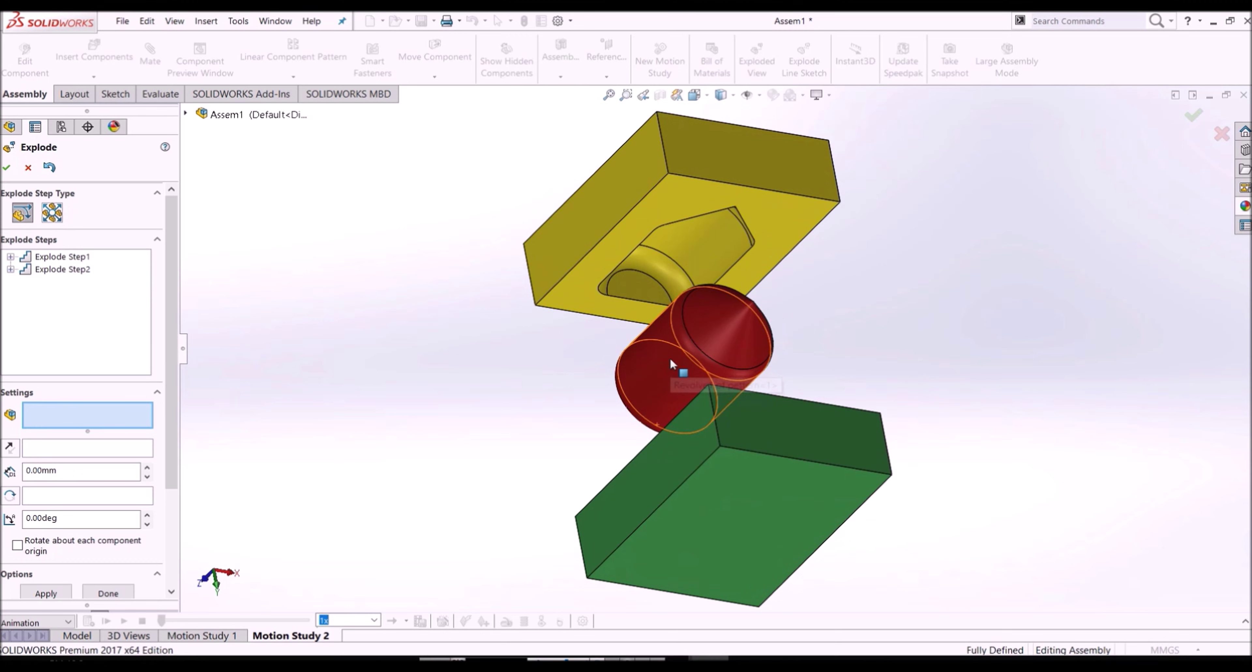
scroll(606, 395, down, 4)
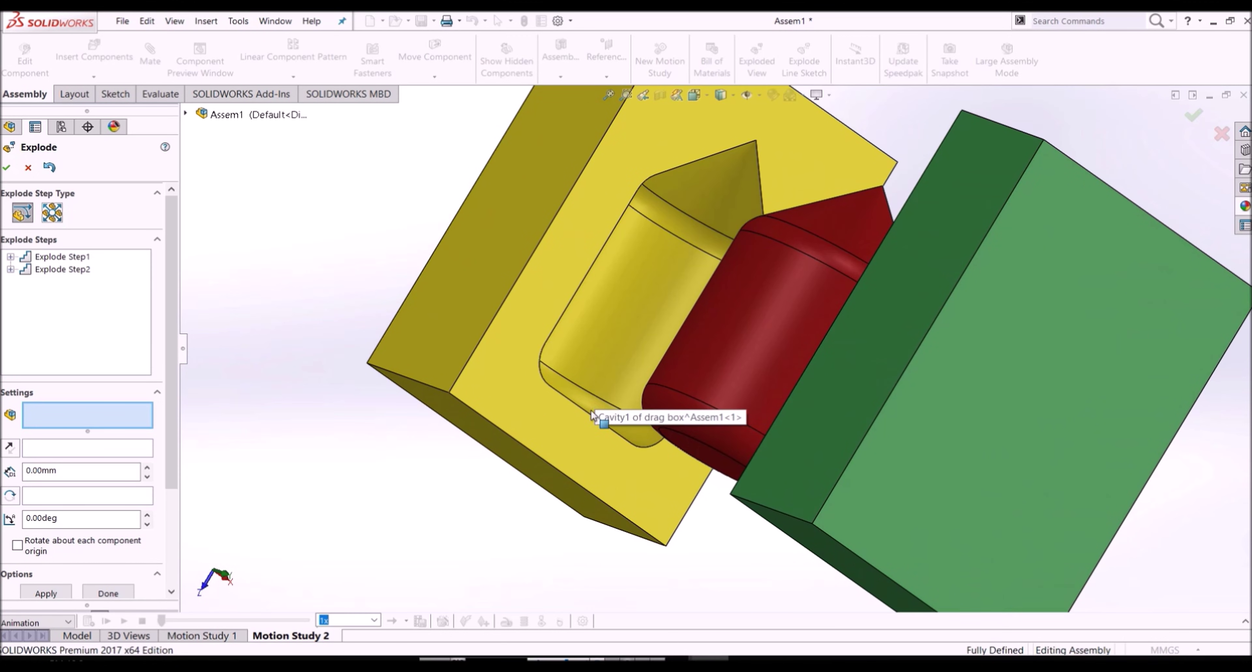
Slide the drag box sideways along its axis as the third explode step
click(567, 427)
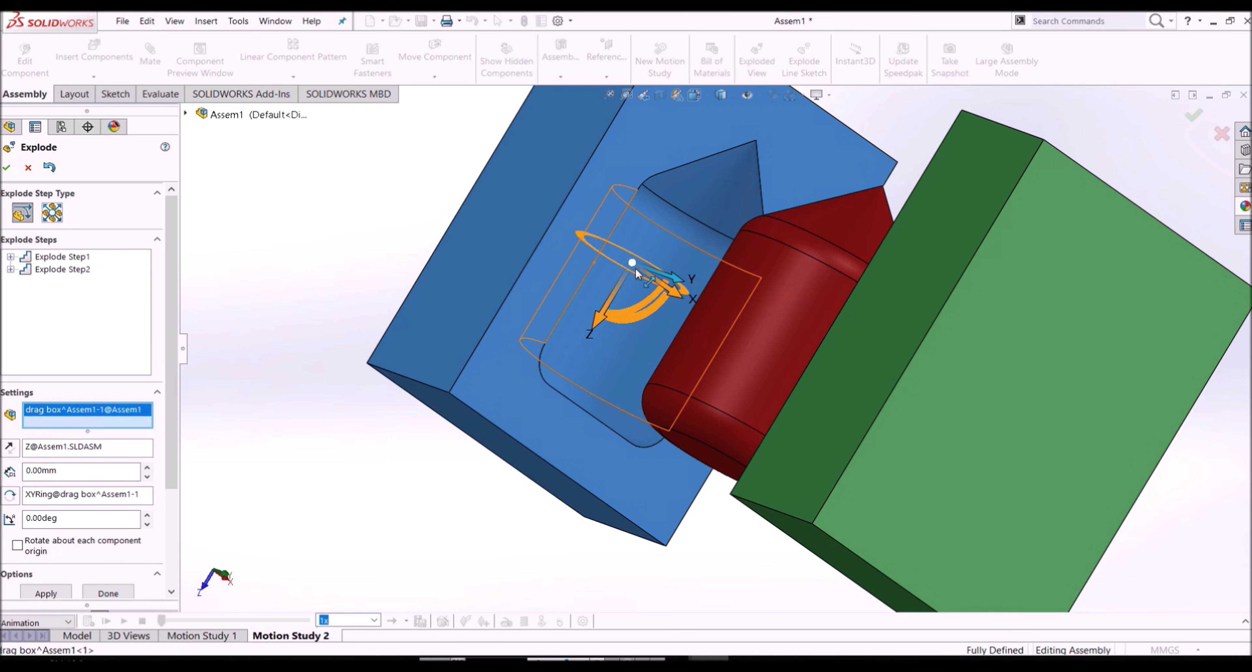
key(Left)
key(Left)
key(Left)
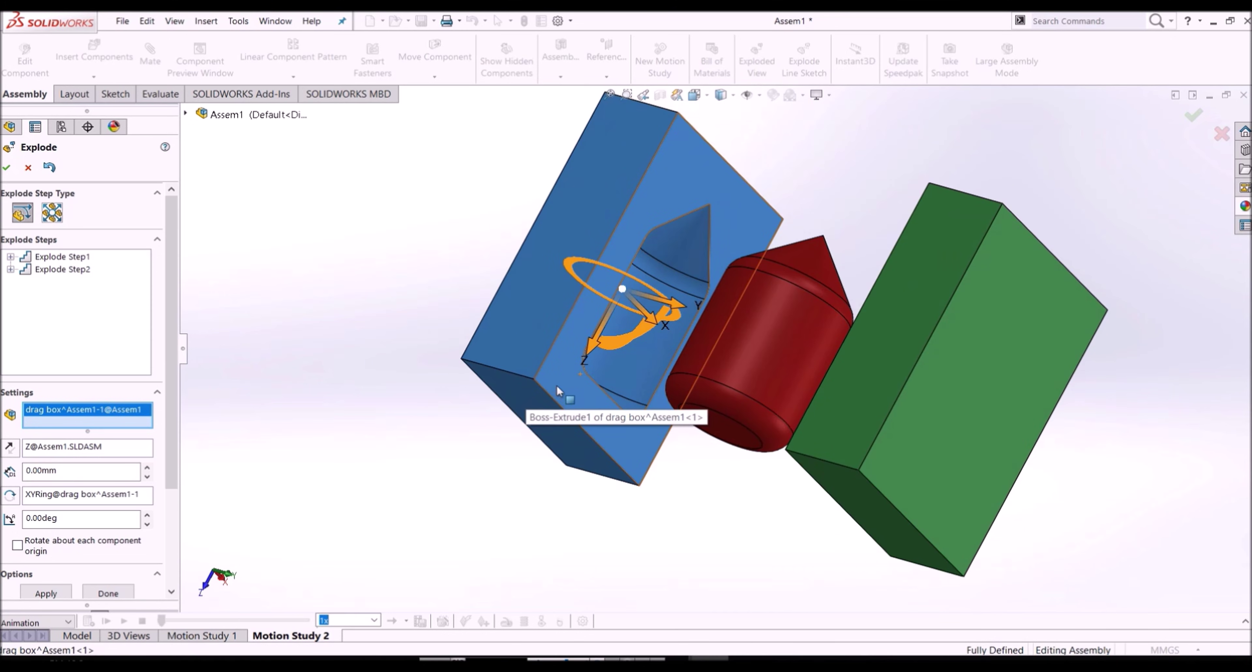
drag(605, 289, 522, 277)
key(Left)
key(Left)
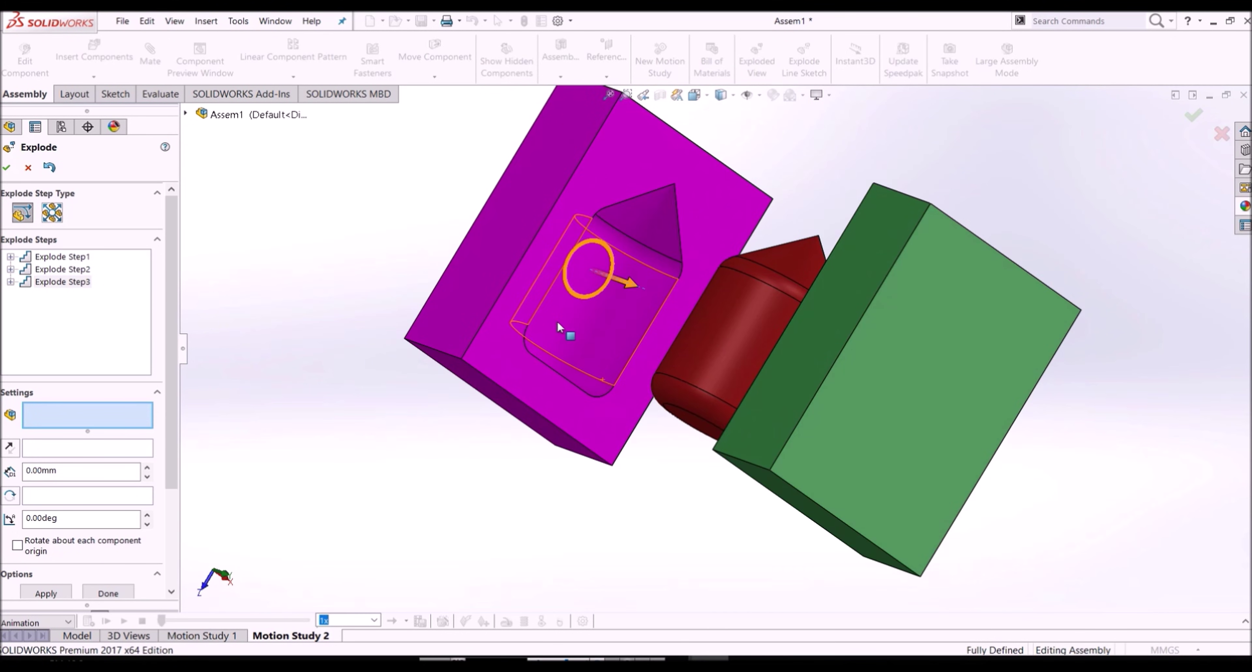
scroll(632, 287, down, 3)
scroll(632, 329, down, 3)
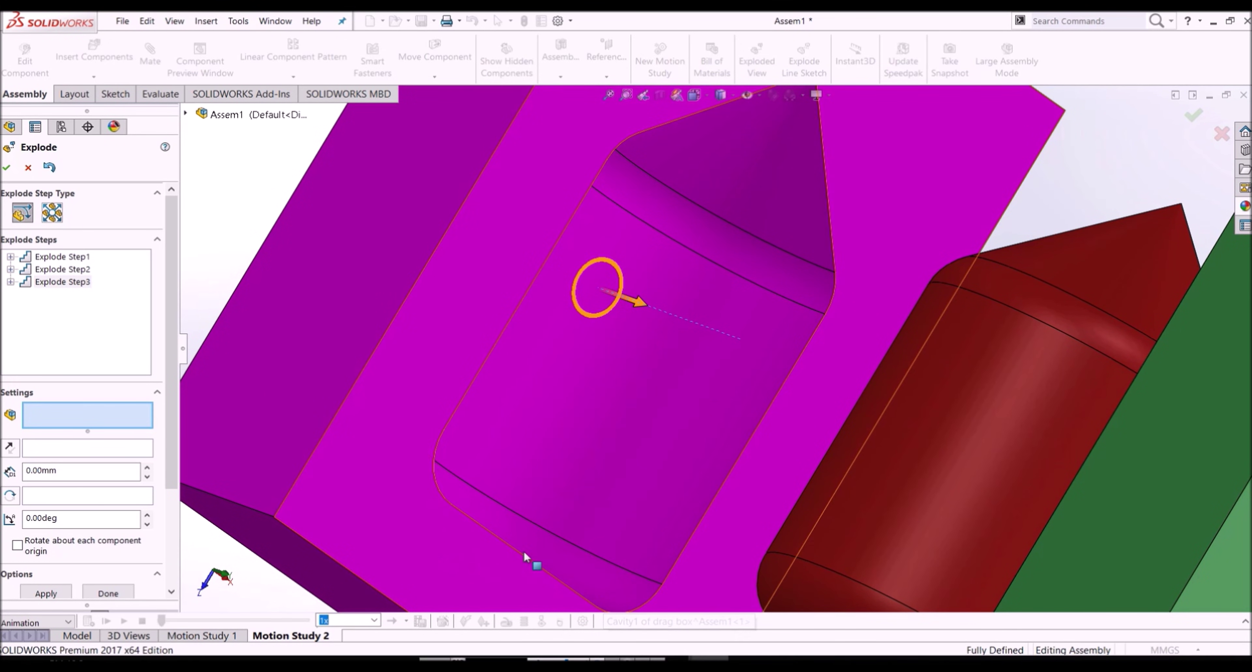
scroll(695, 311, up, 2)
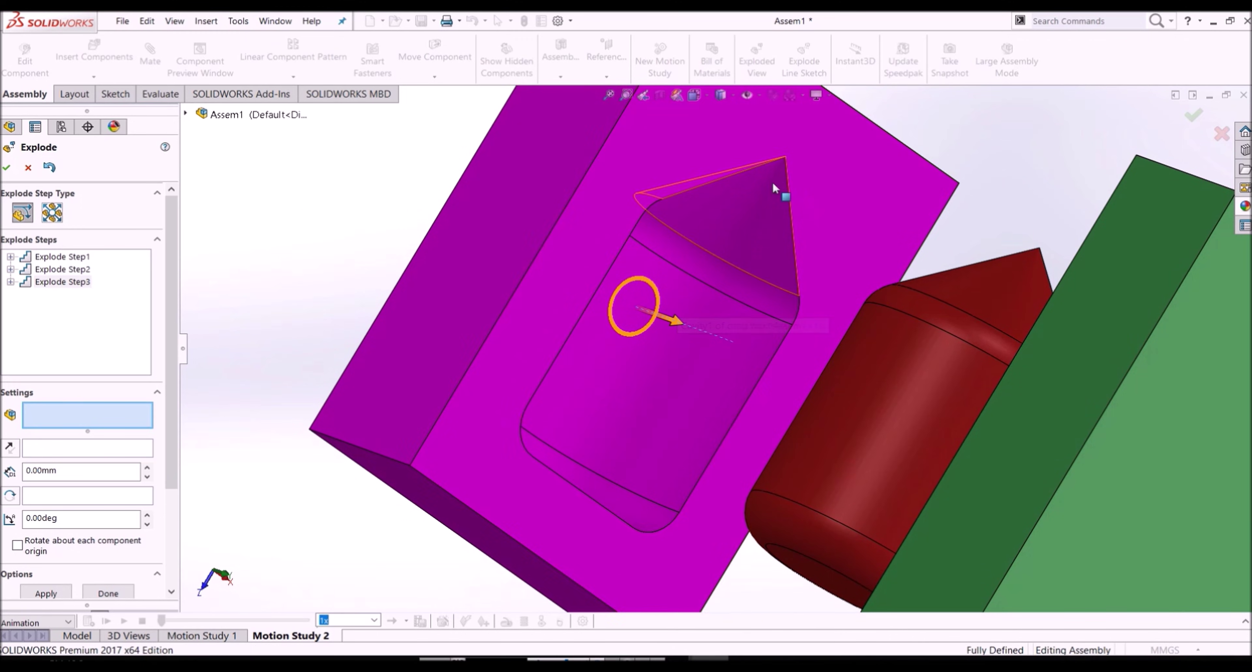
scroll(599, 589, down, 1)
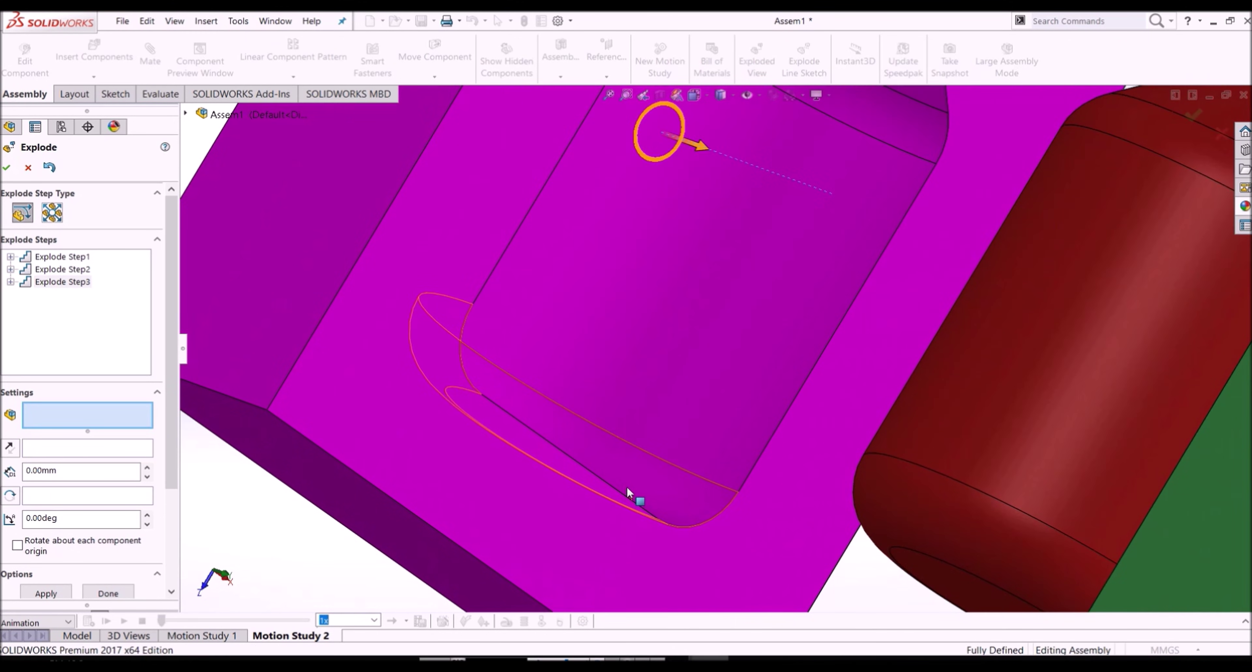
scroll(632, 497, up, 2)
scroll(651, 447, up, 3)
click(635, 450)
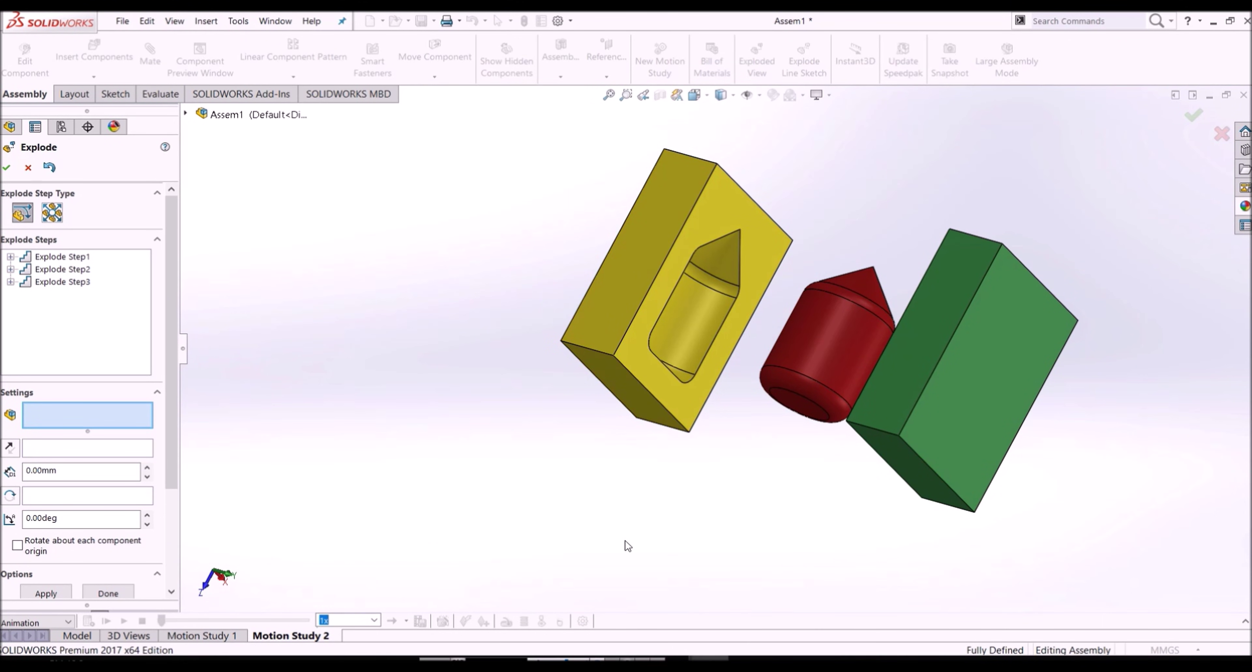
Accept the Explode PropertyManager to keep the three parts spread apart
click(6, 169)
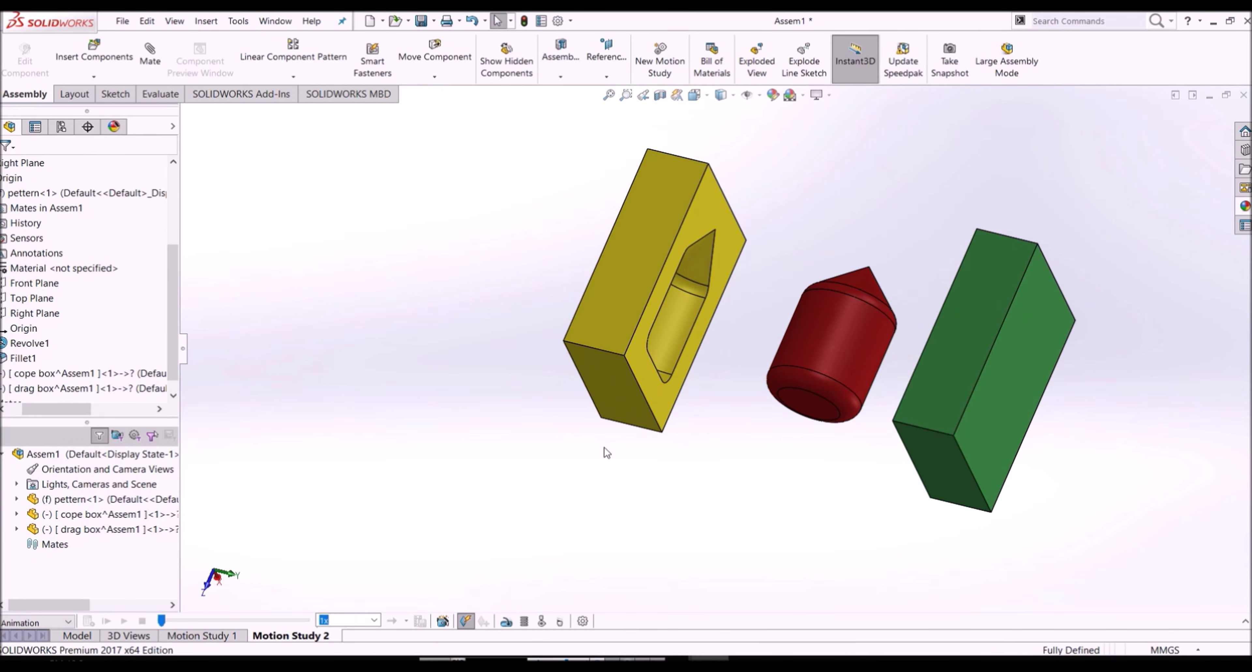